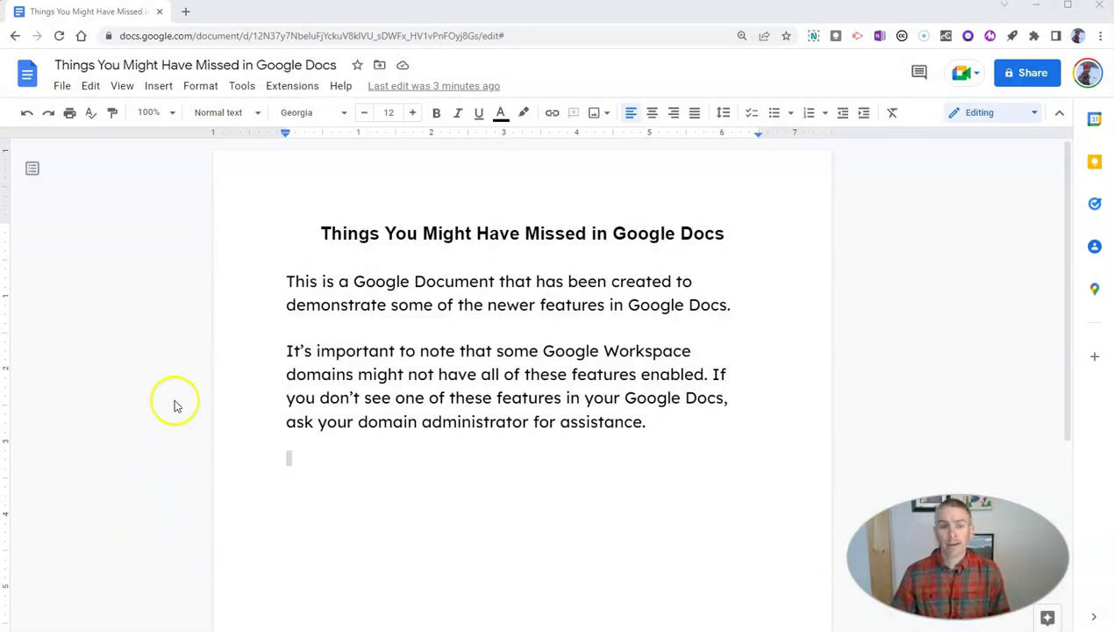
- React to the title with a 🥳 partying-face emoji, then add empty lines after the last paragraph
left_click(287, 281)
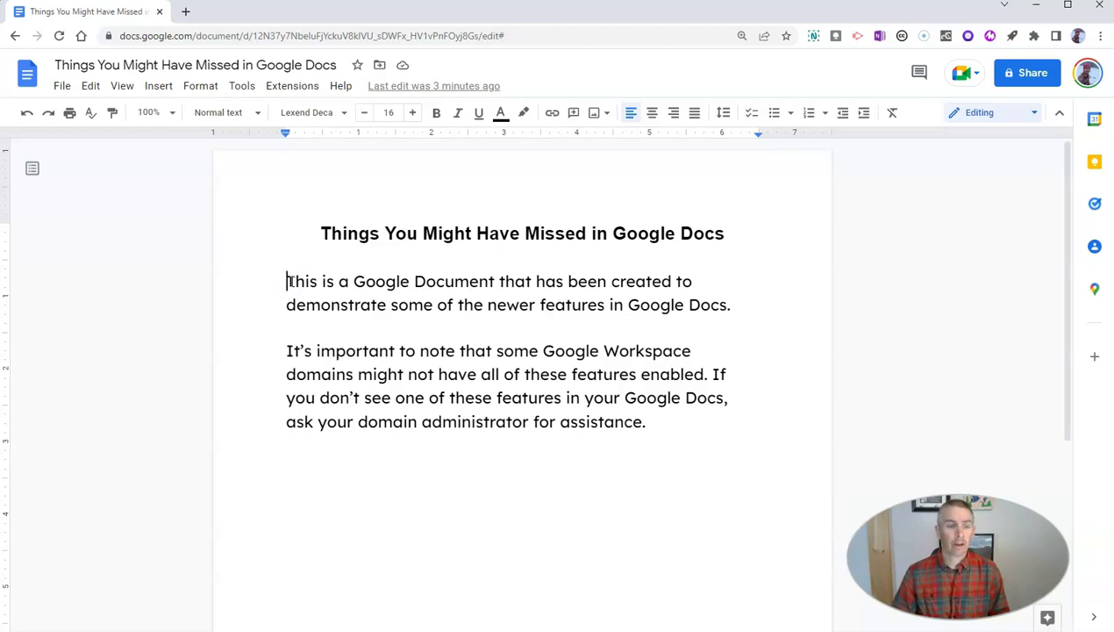
left_click_drag(321, 232, 727, 240)
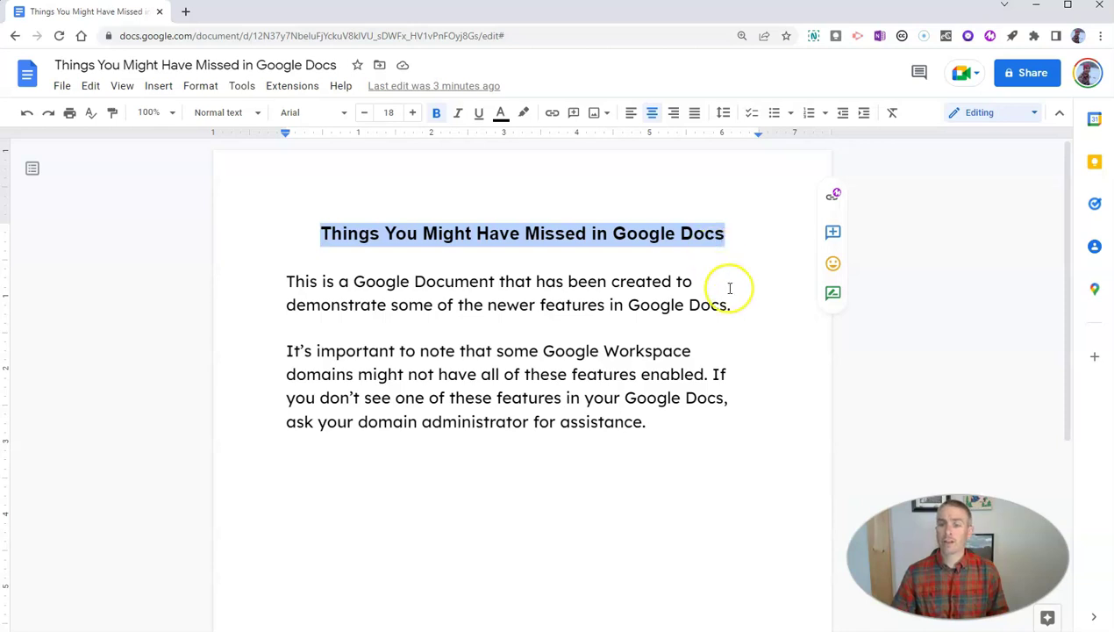
left_click(832, 268)
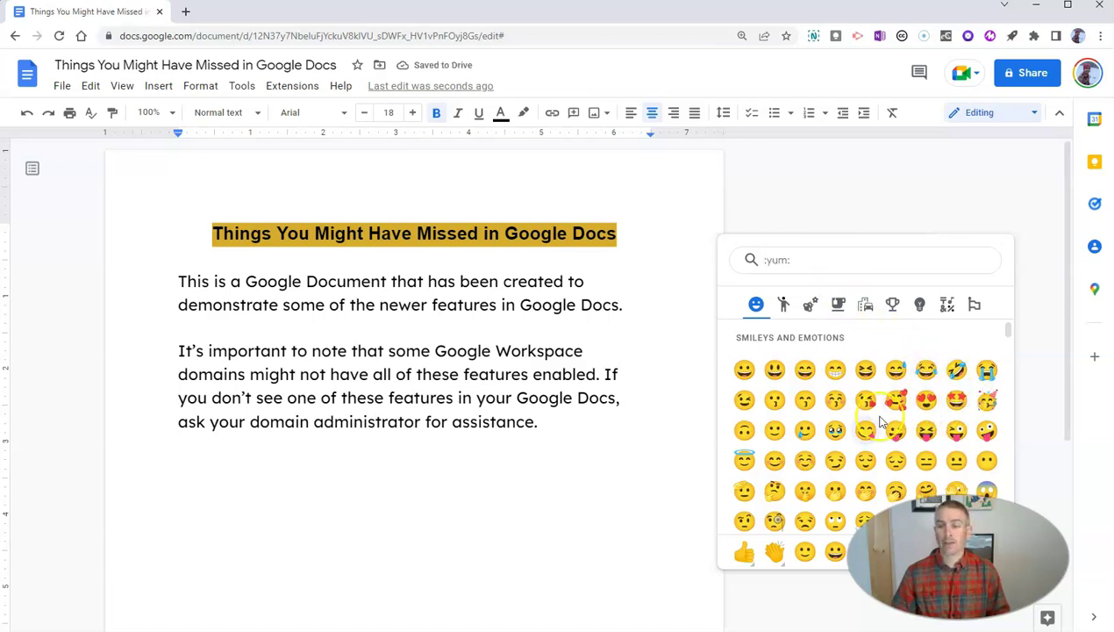
left_click(993, 403)
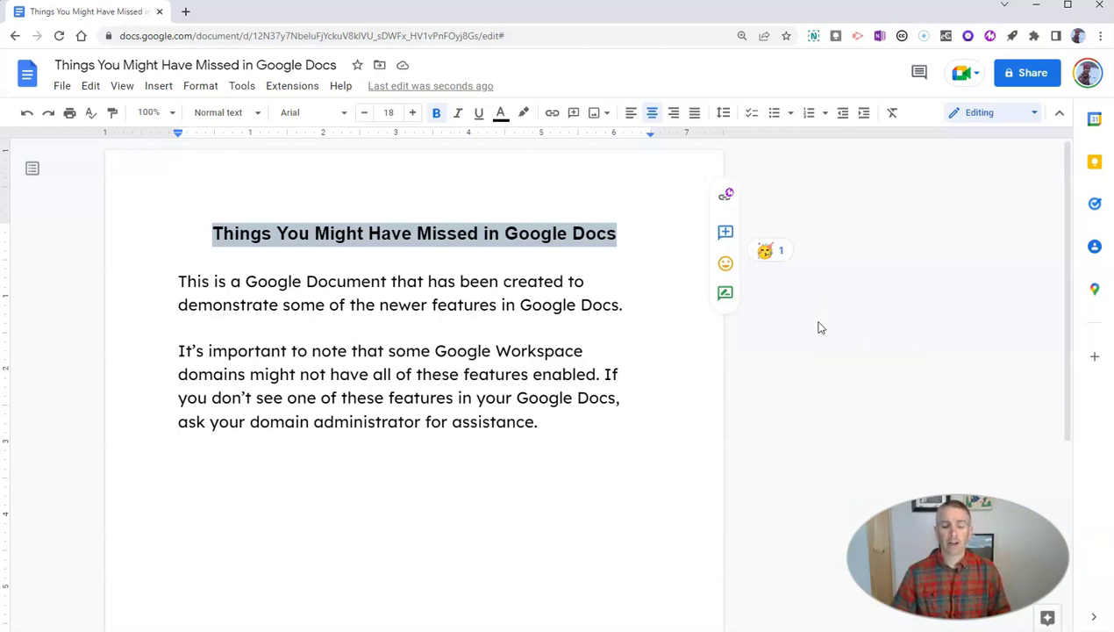
left_click(571, 430)
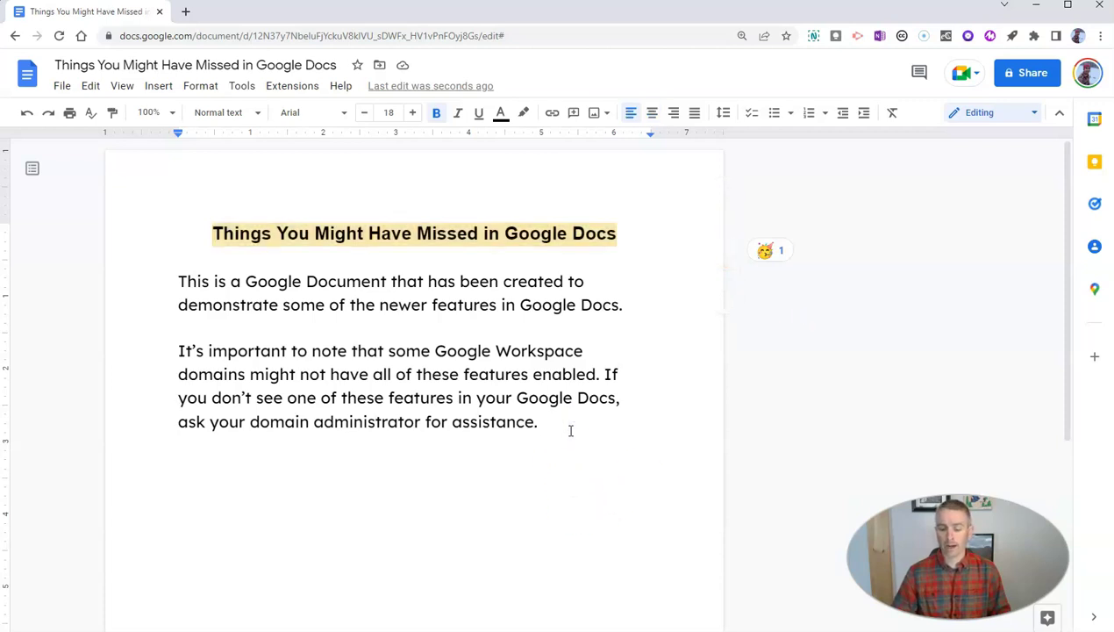
key("Return")
key("Return")
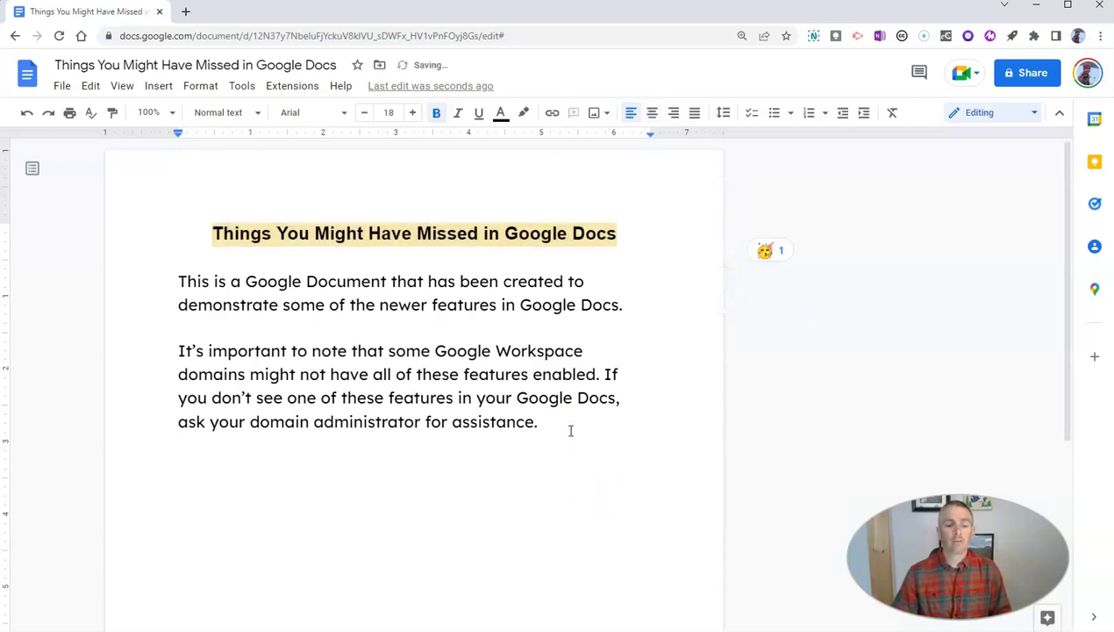
- Insert the Product roadmap table template below the intro paragraphs
left_click(160, 86)
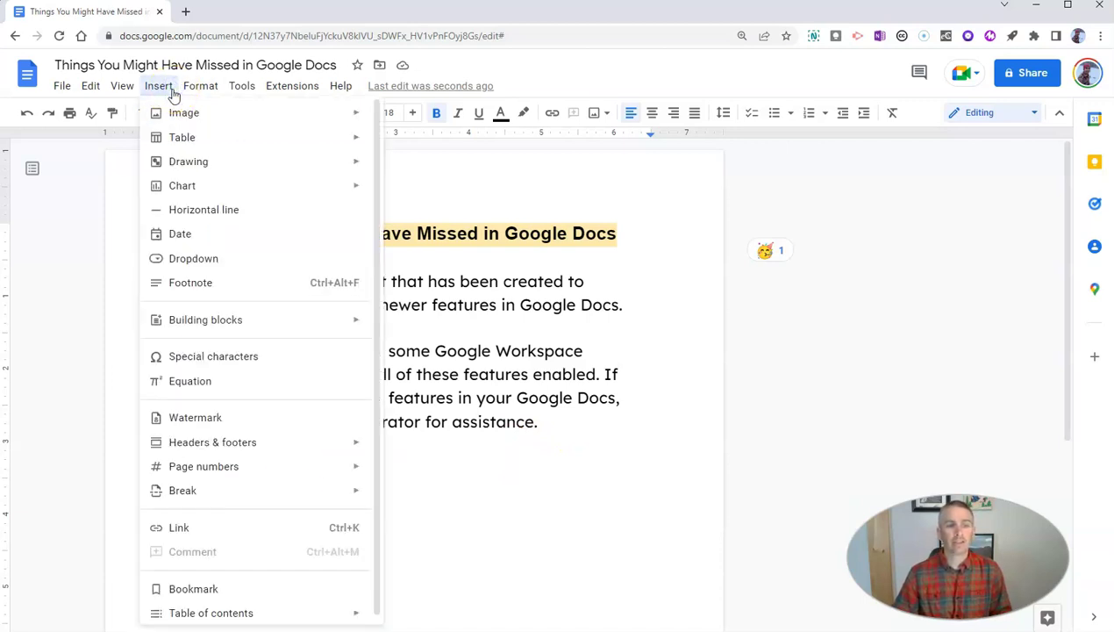
left_click(179, 141)
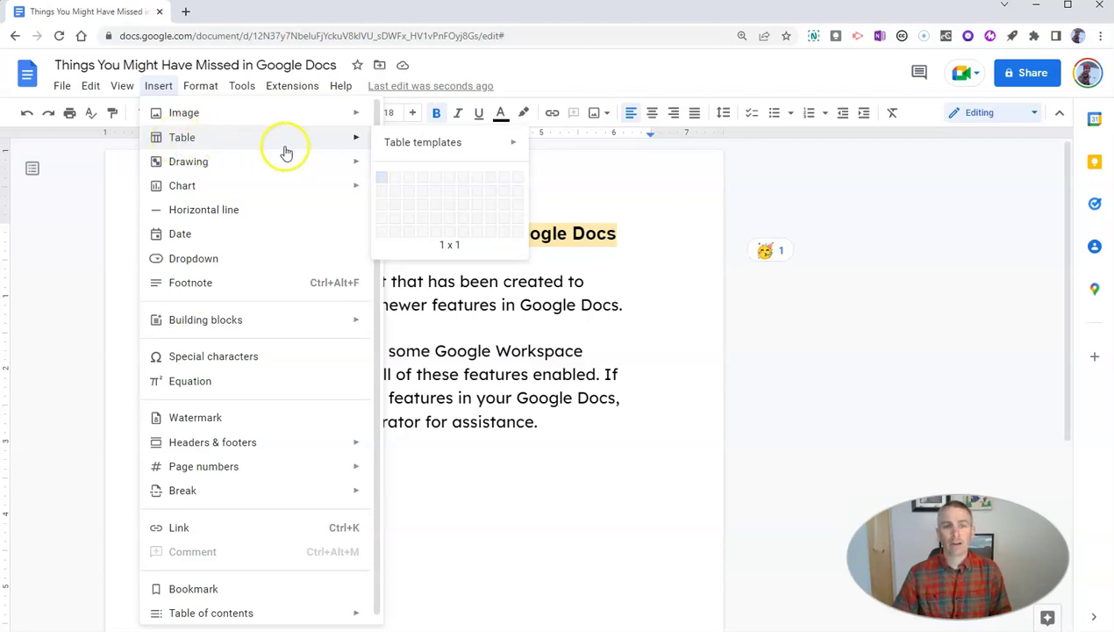
mouse_move(463, 155)
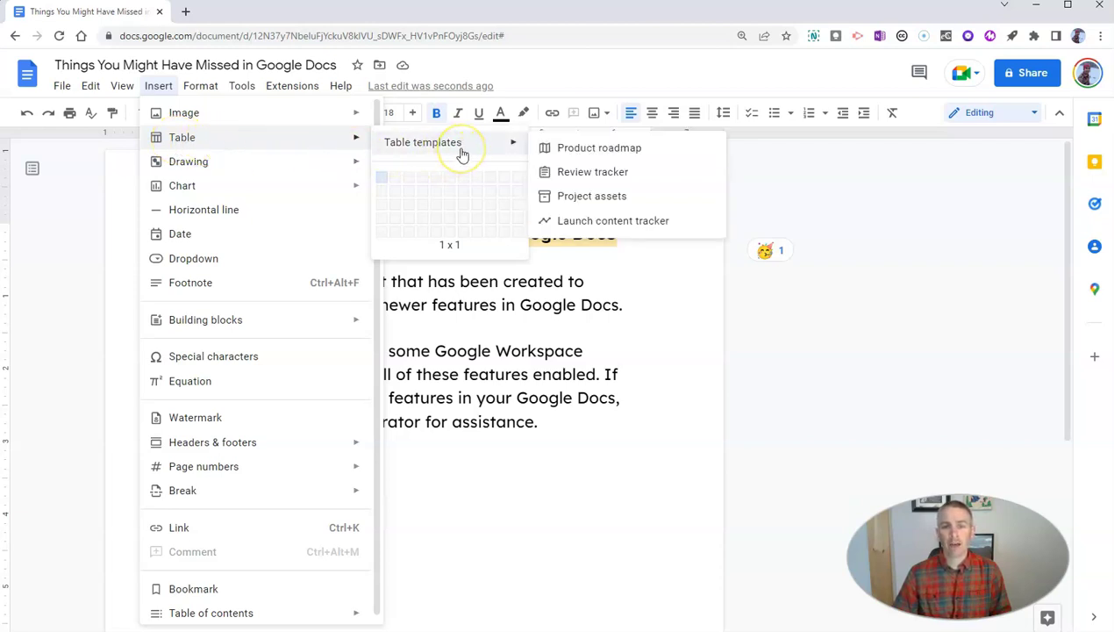
left_click(600, 149)
scroll(561, 464, "down", 1)
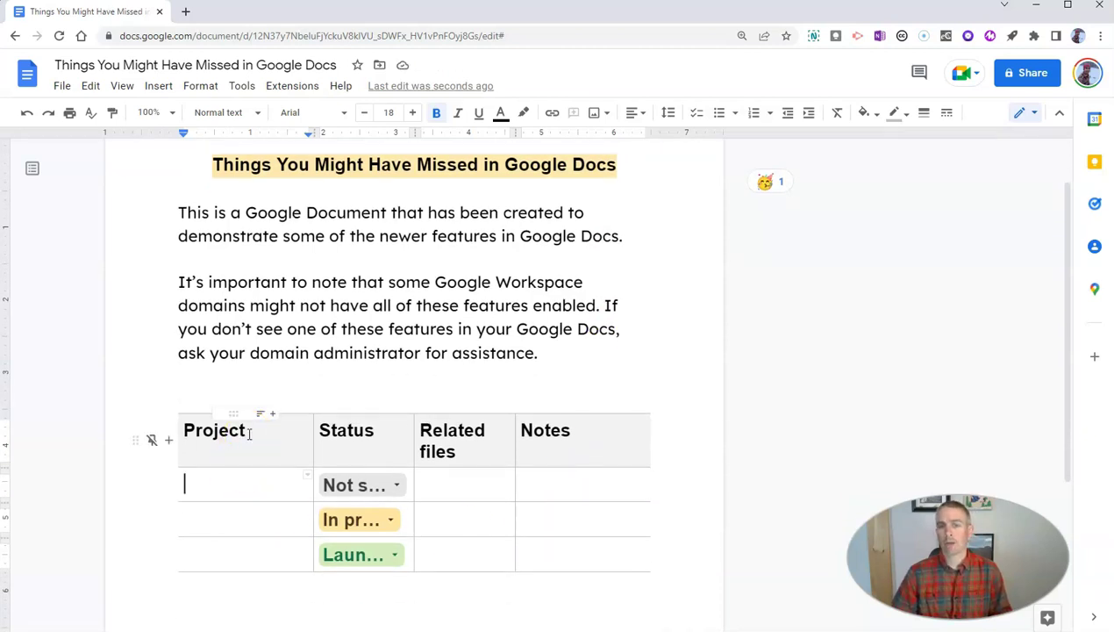
- Rename the table headers to 'Group Research project', 'Task' and 'Related files/ links'
left_click_drag(249, 434, 185, 431)
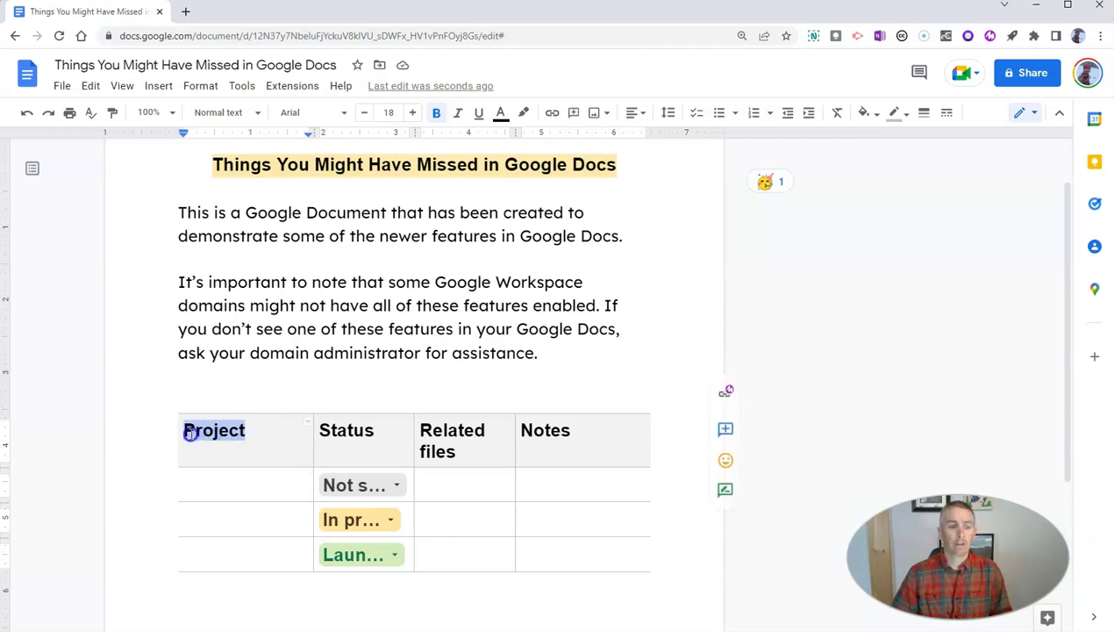
type("Group Resear")
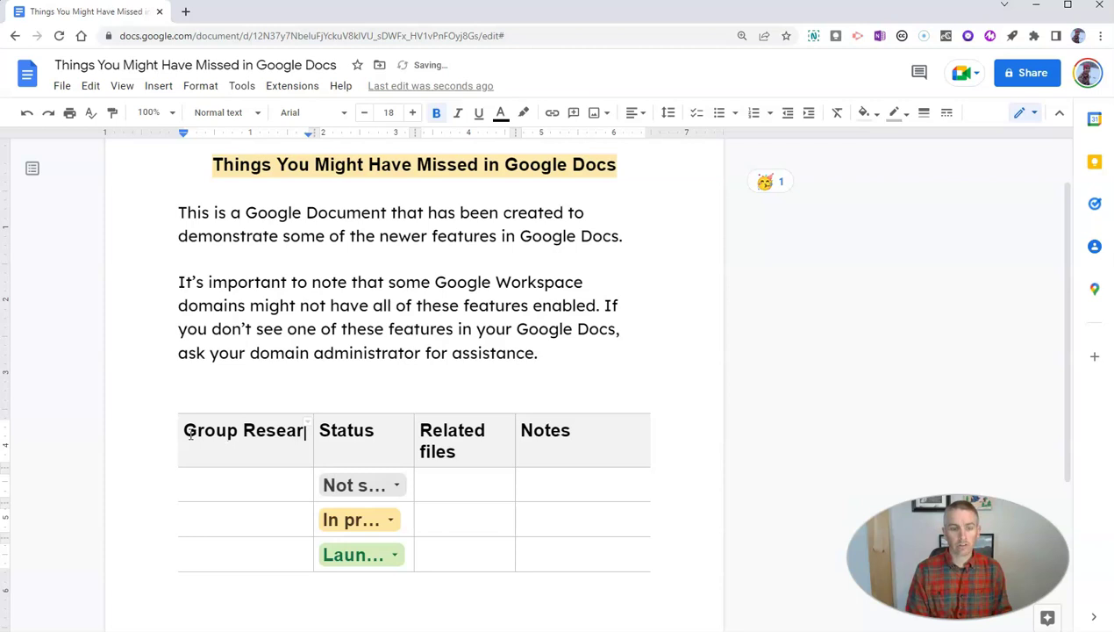
type("ch p")
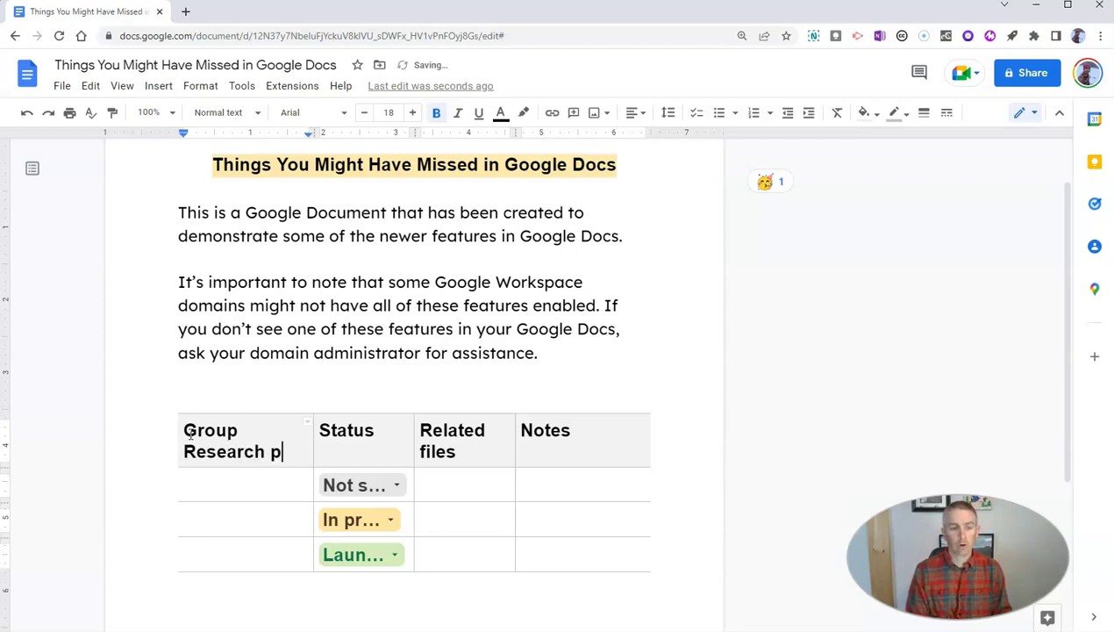
type("ro")
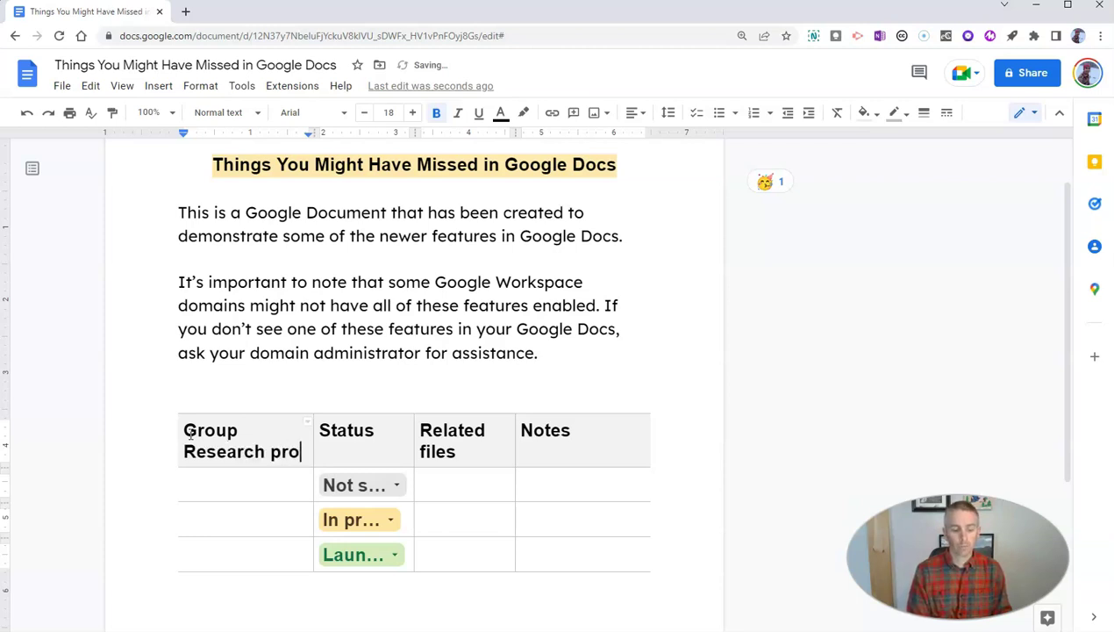
type("ject")
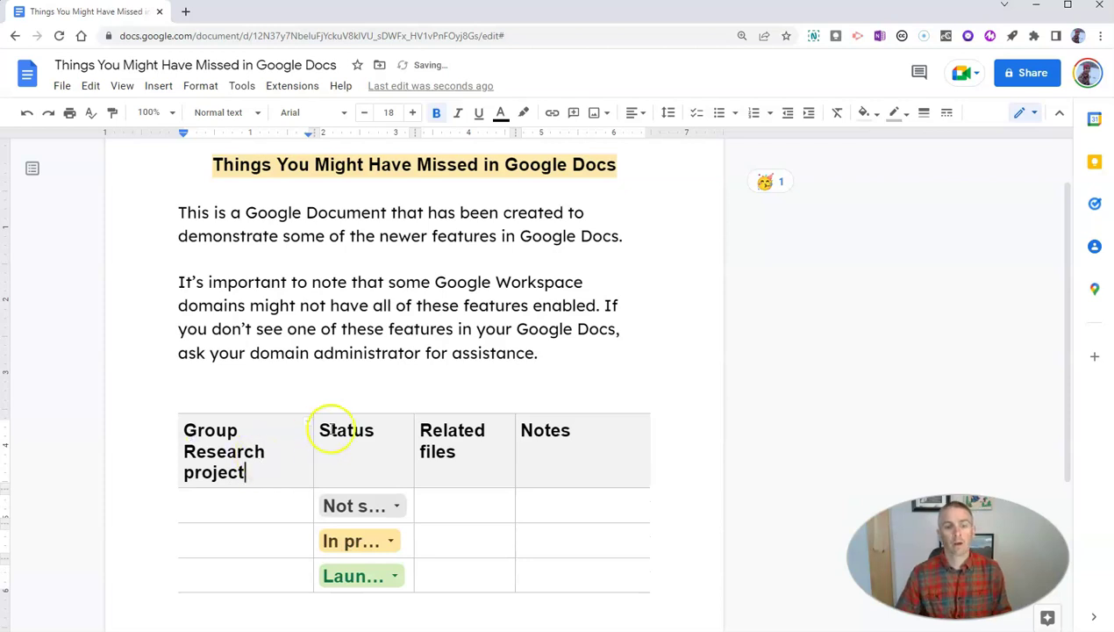
left_click(321, 429)
double_click(346, 430)
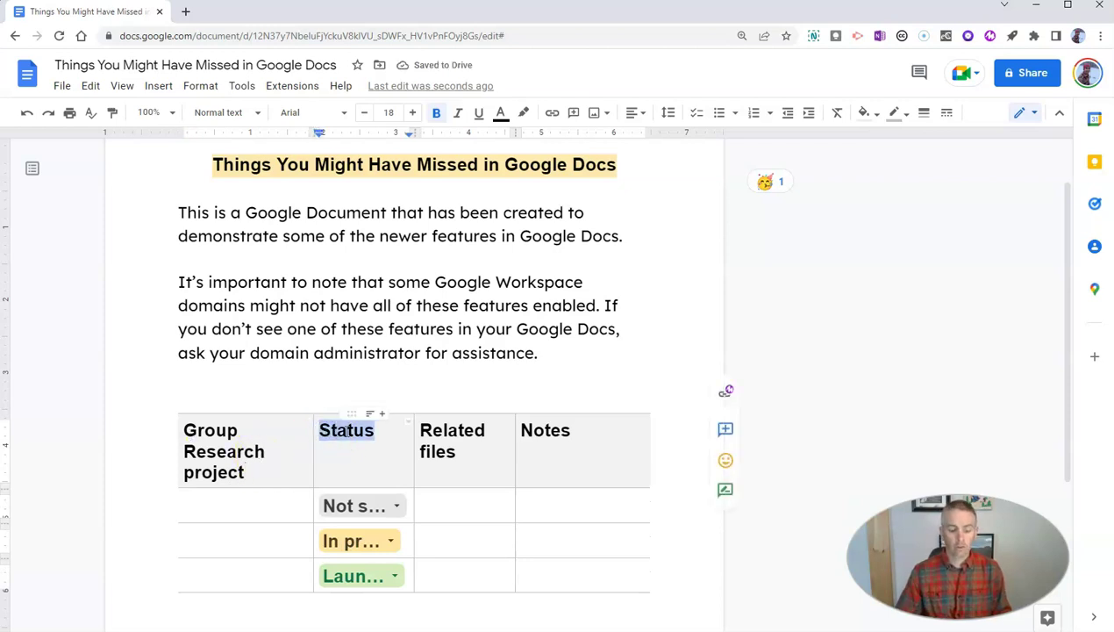
type("Task")
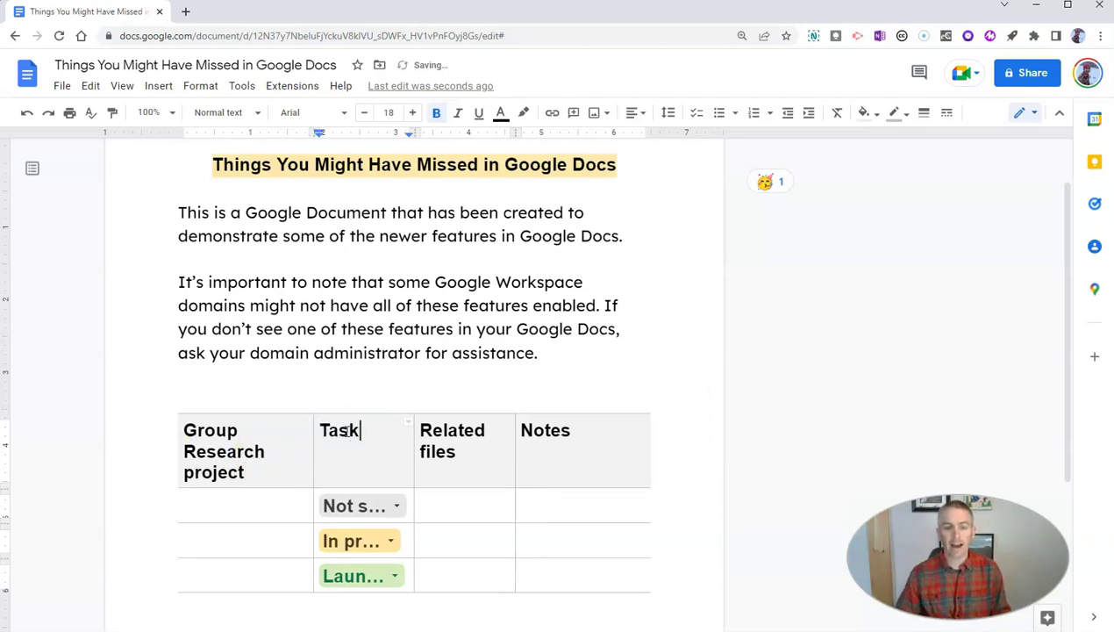
double_click(431, 452)
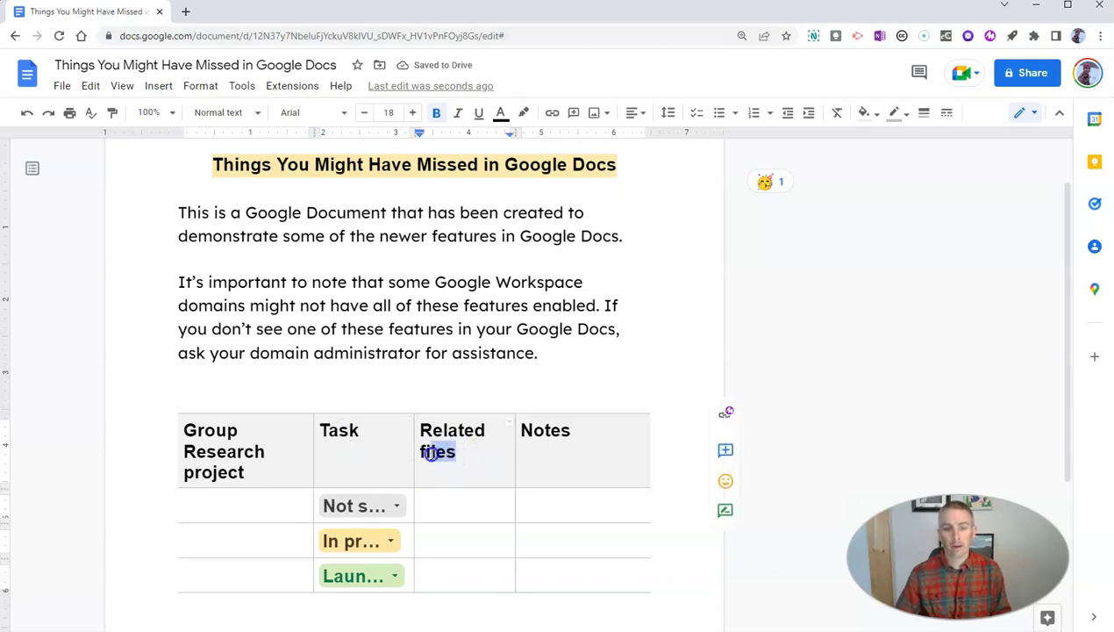
left_click(456, 452)
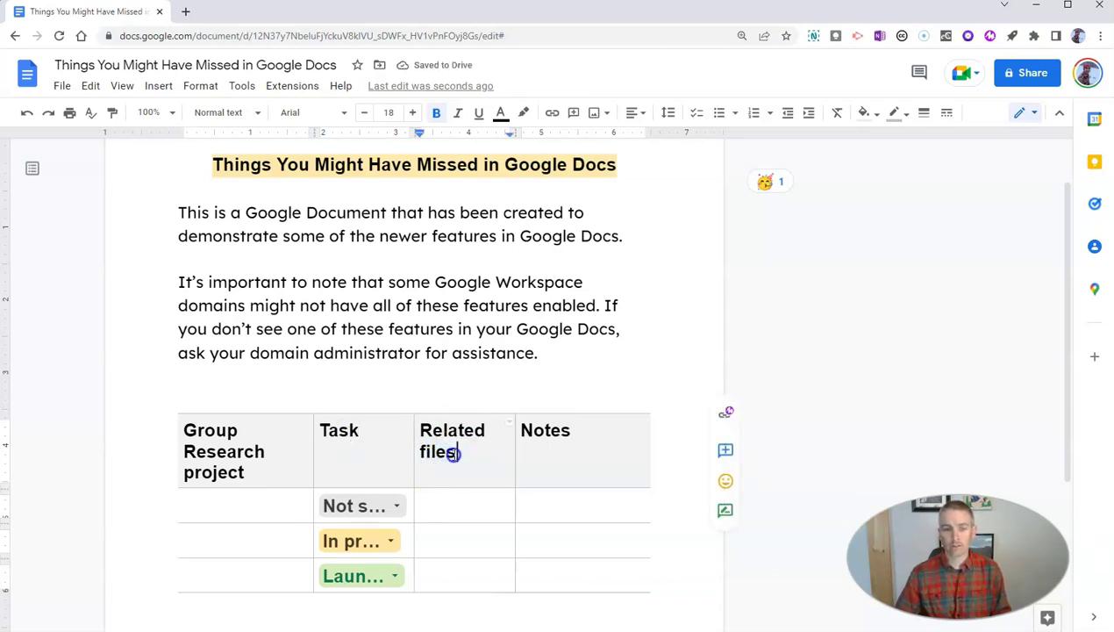
type("/ links")
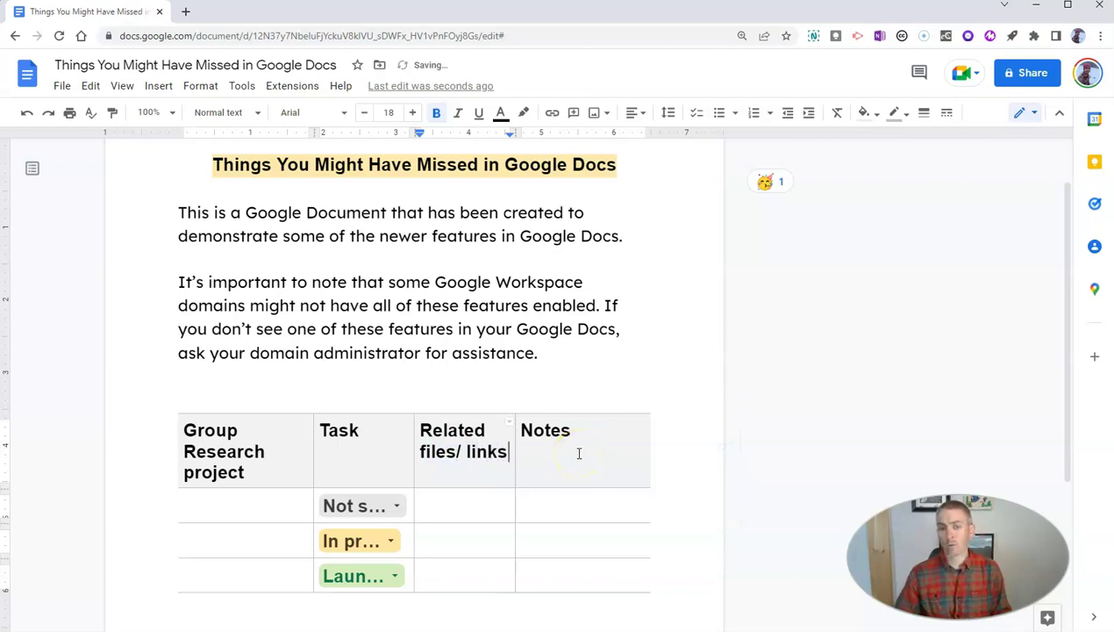
- Open the first row's status dropdown options, then close the list unchanged
left_click(369, 506)
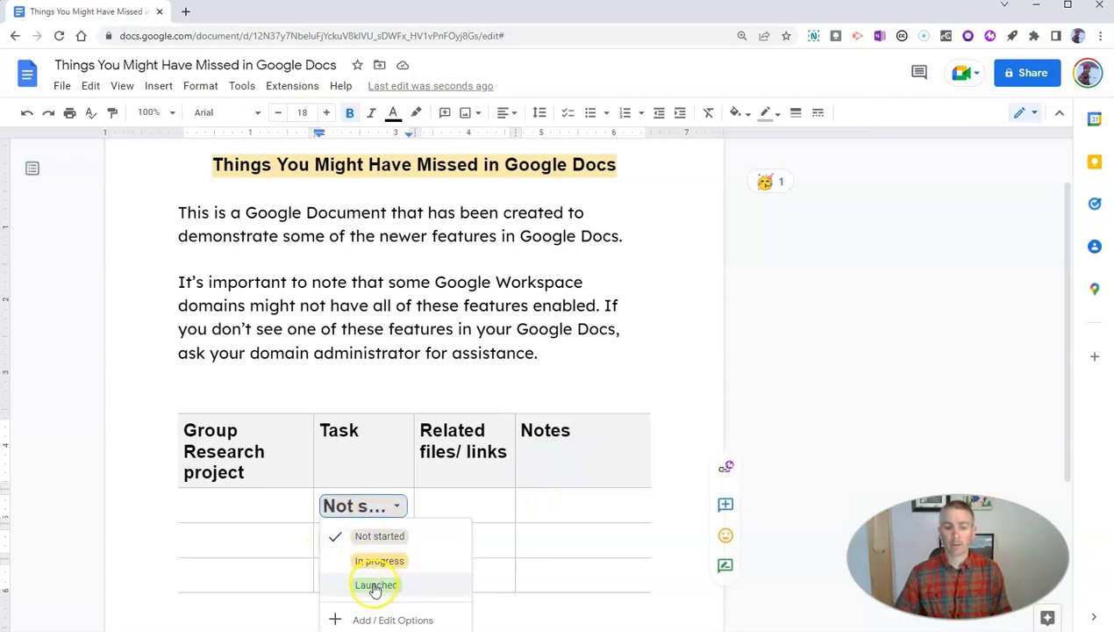
left_click(370, 620)
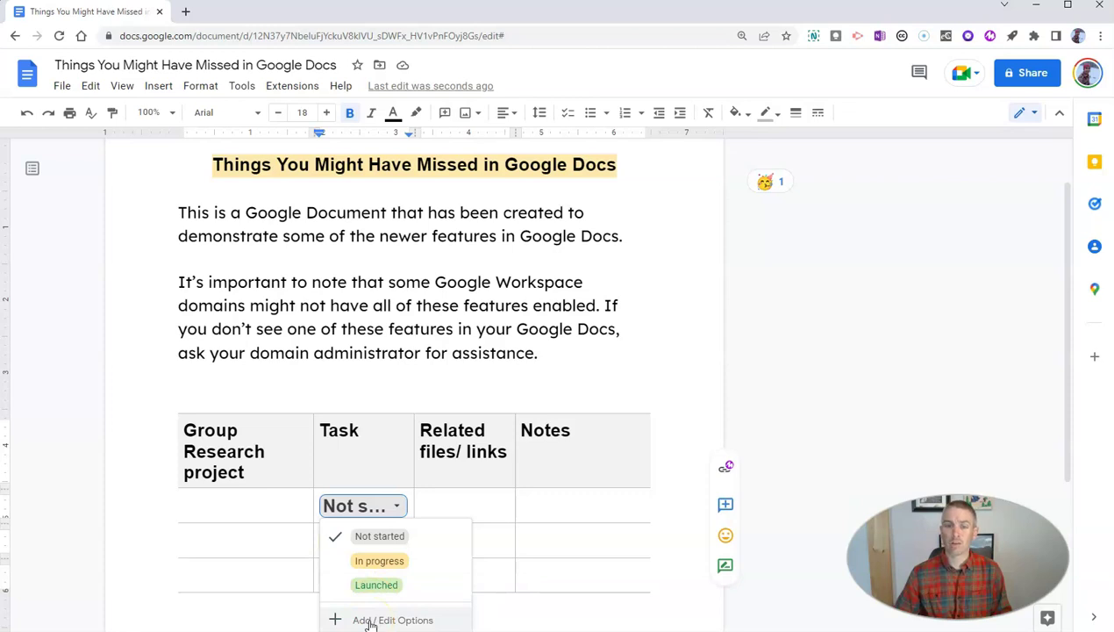
left_click(572, 388)
scroll(573, 404, "down", 2)
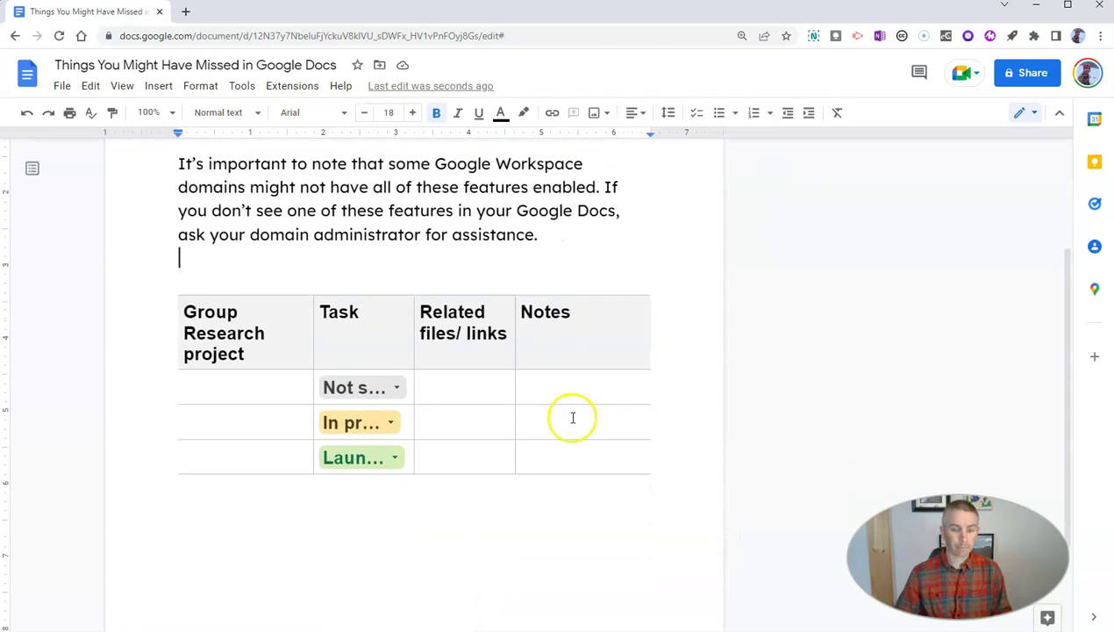
- Start a new line below the table with the text 'This is a'
left_click(577, 513)
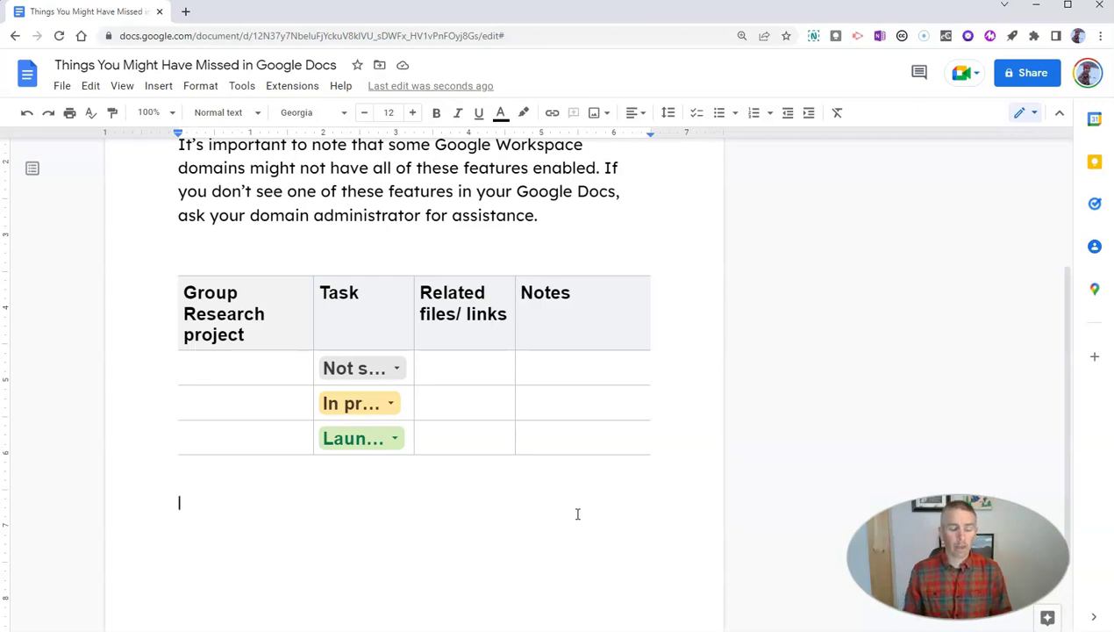
type("This is a")
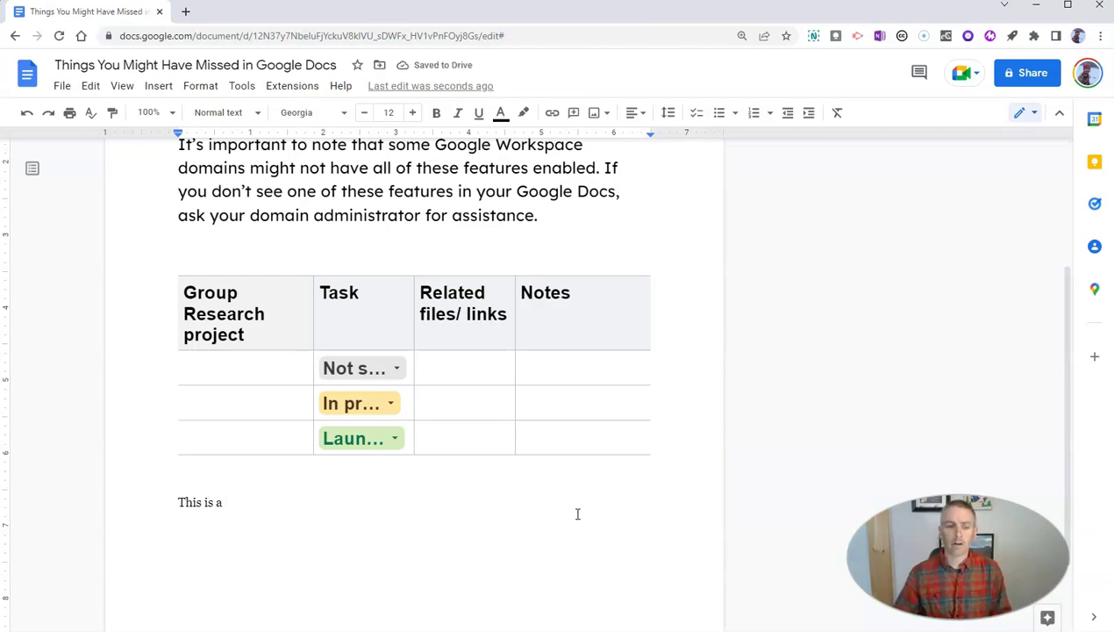
left_click(227, 503)
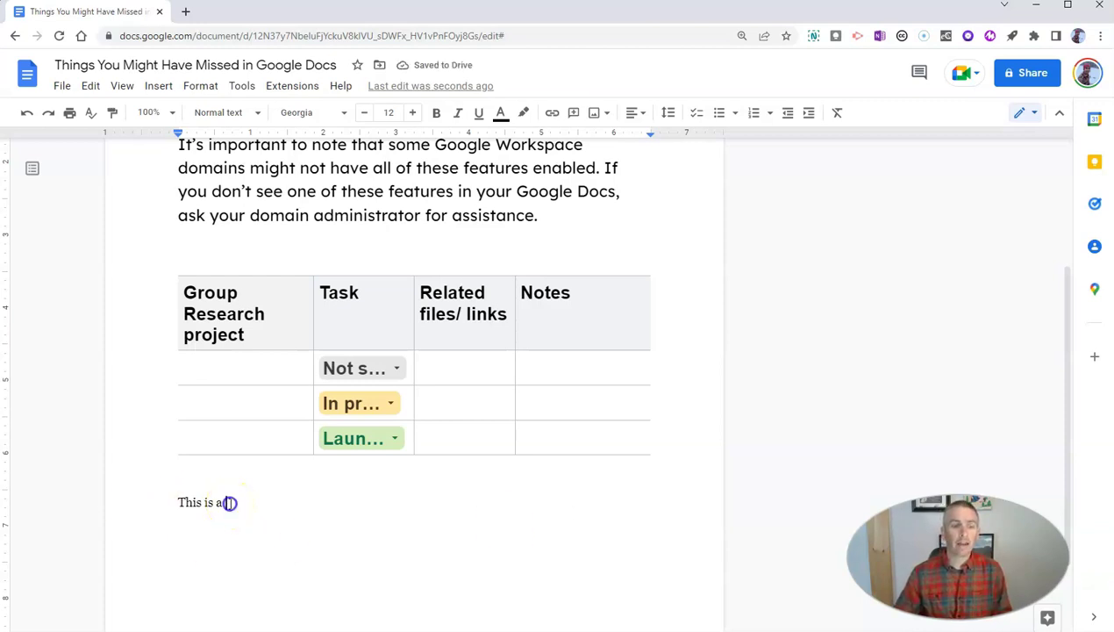
- Insert a new dropdown after 'This is a', bringing up its Configuration 1 default settings
left_click(160, 86)
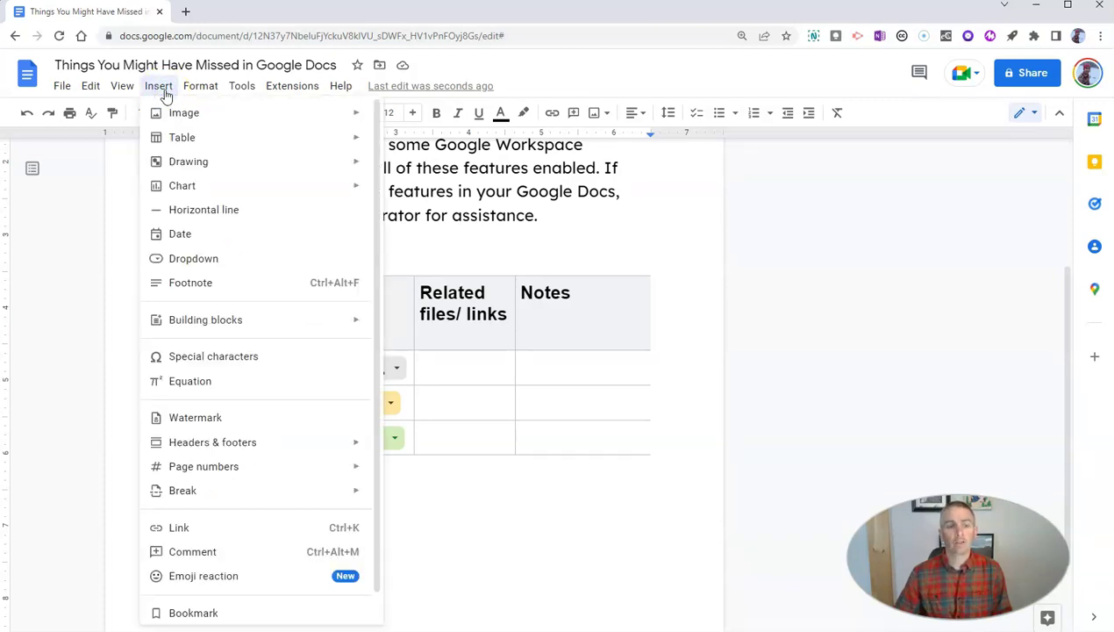
left_click(194, 261)
scroll(381, 500, "down", 1)
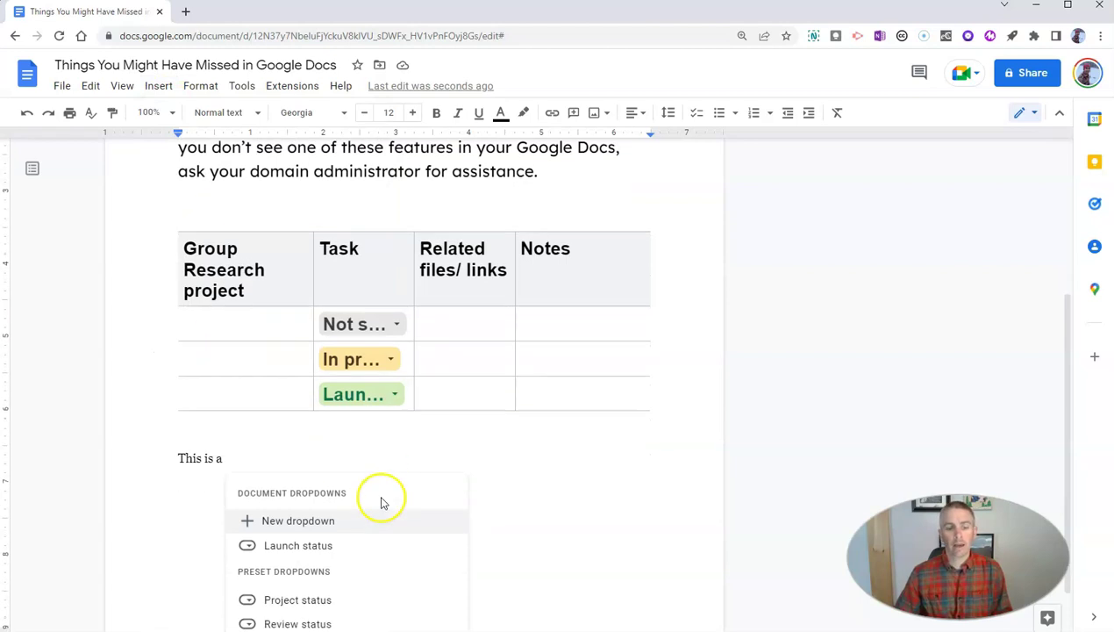
mouse_move(307, 530)
mouse_move(283, 597)
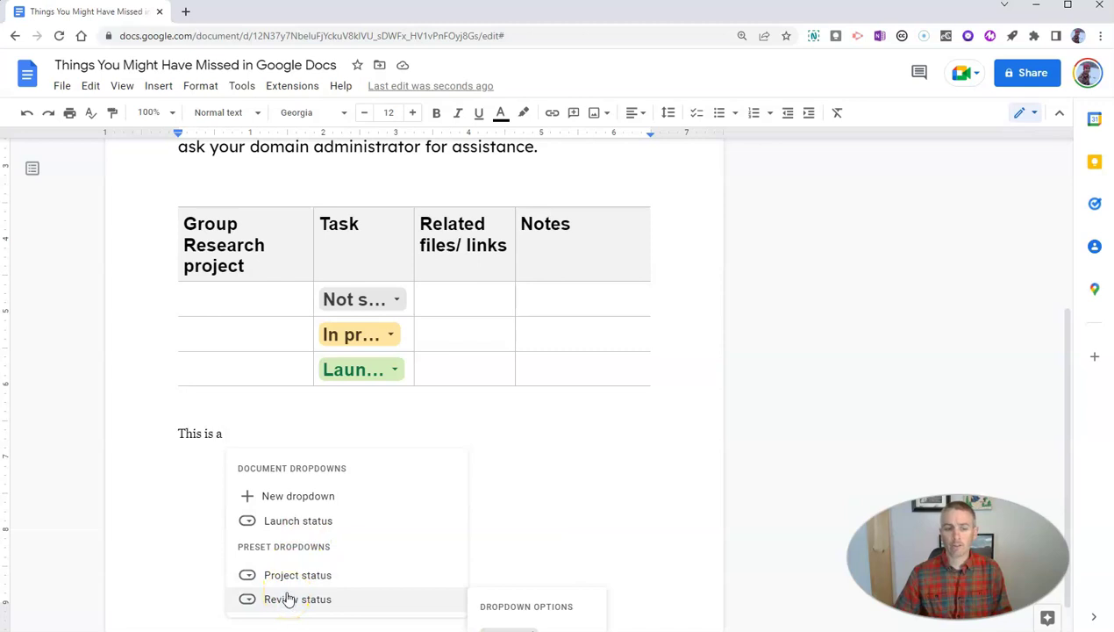
left_click(260, 497)
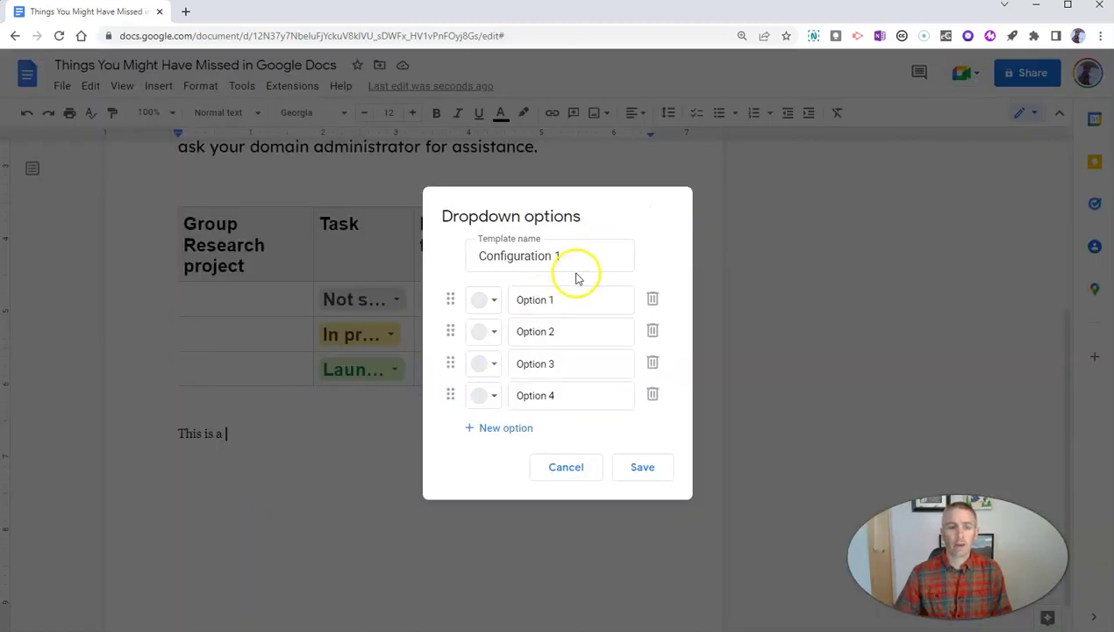
- Name the dropdown template 'sentence' and set the first option to 'paragraph'
left_click_drag(570, 256, 470, 258)
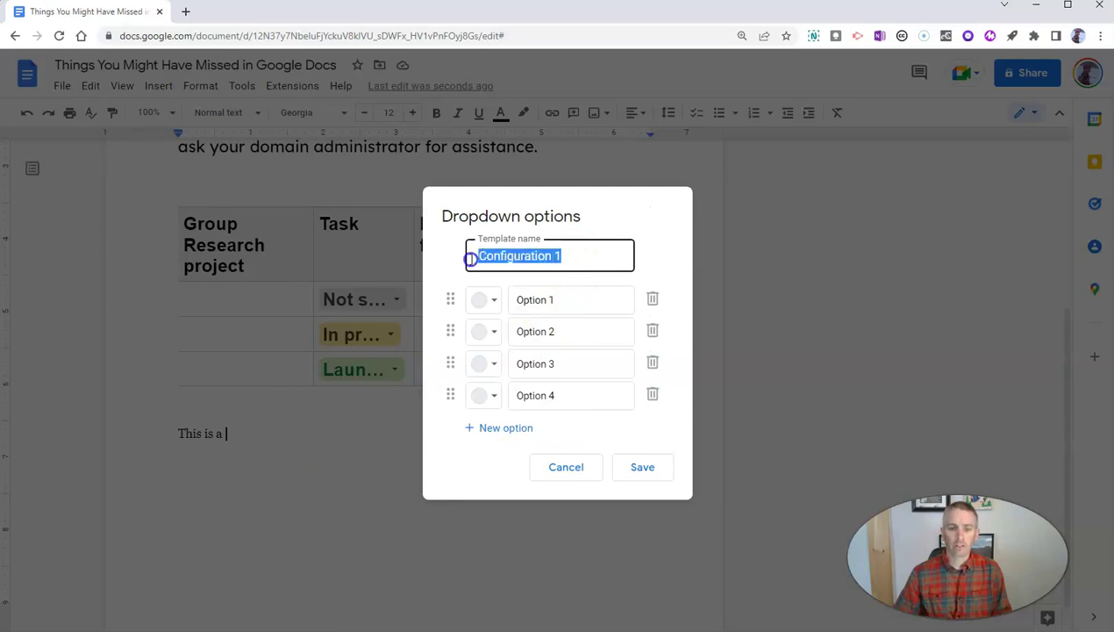
type("sentence")
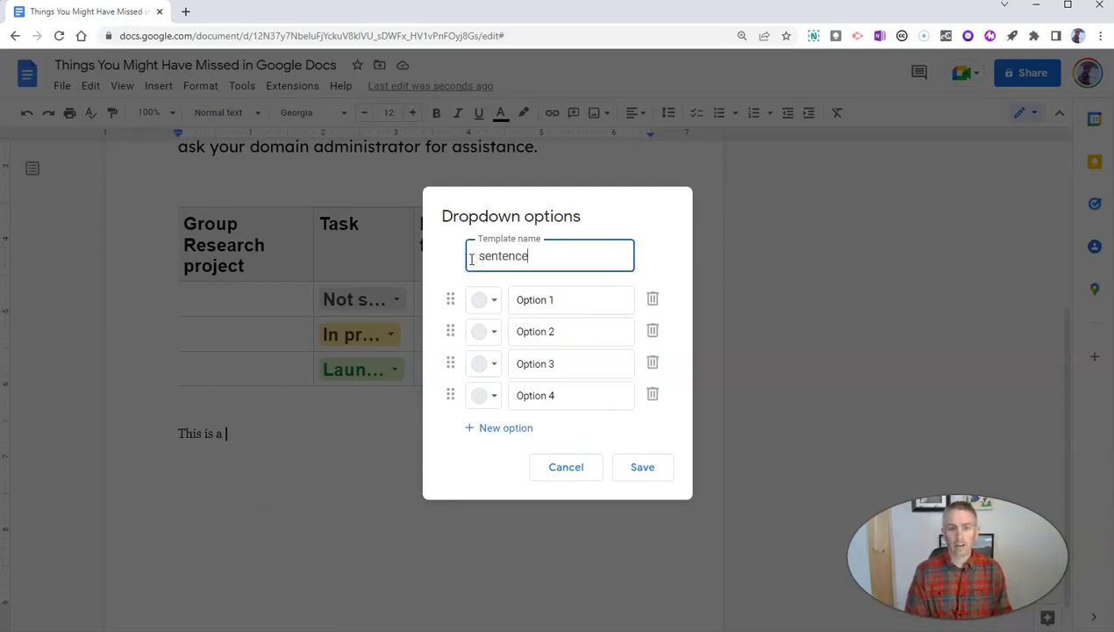
left_click(562, 300)
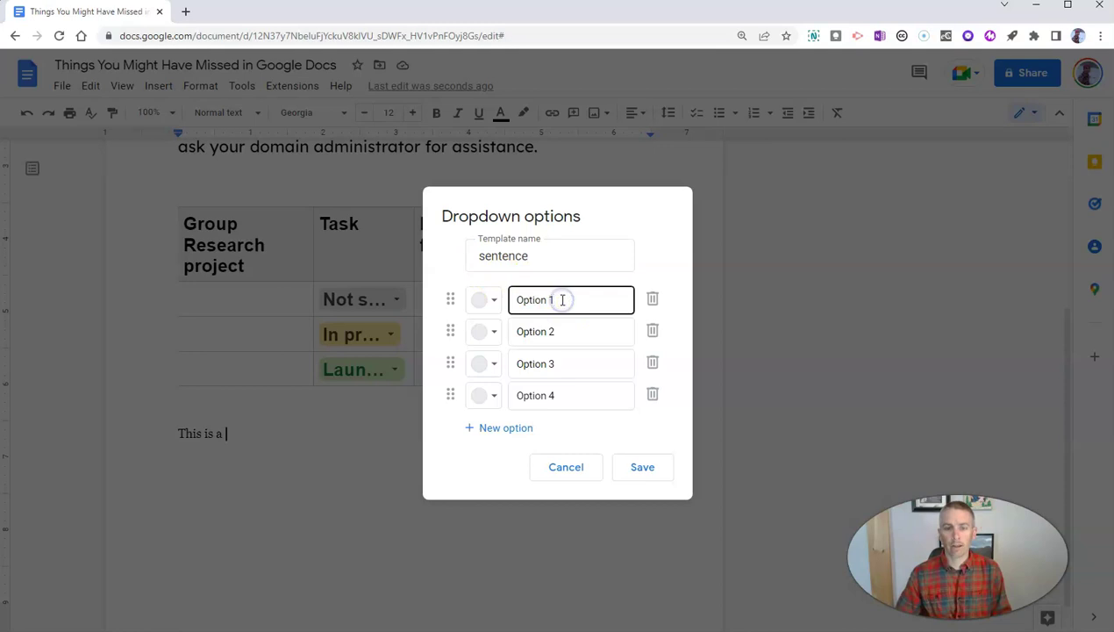
left_click_drag(562, 299, 518, 302)
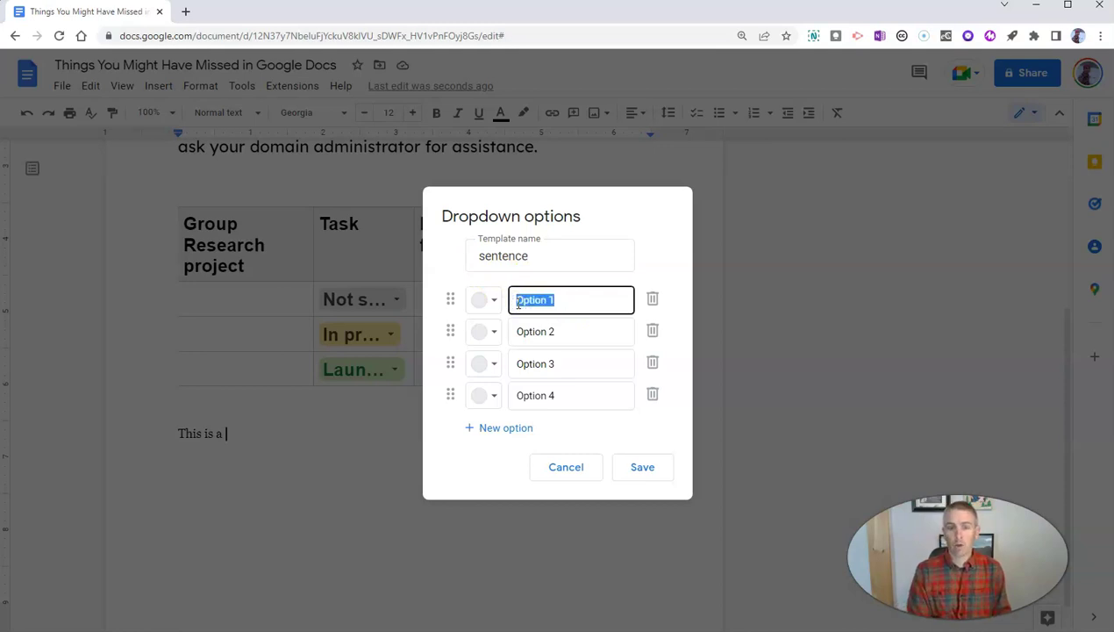
type("par")
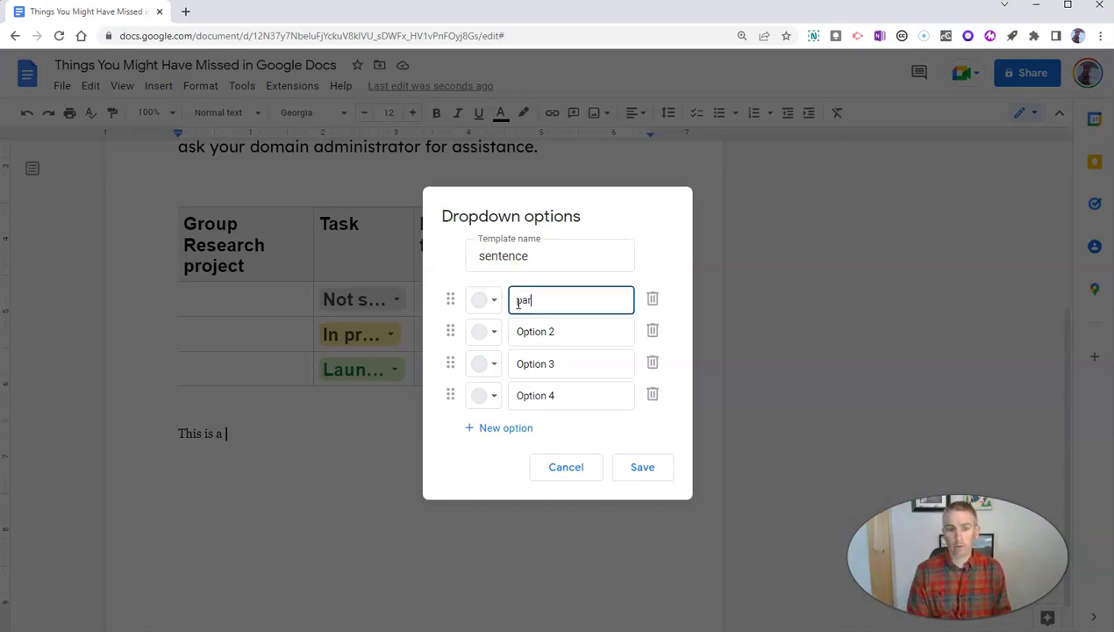
type("agrah")
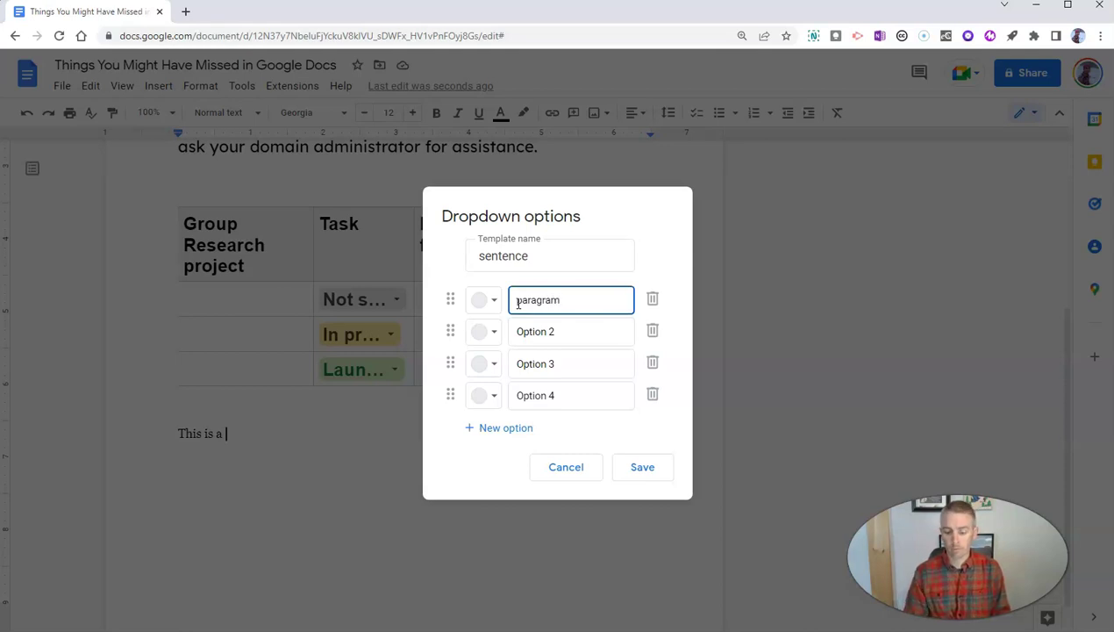
key("BackSpace")
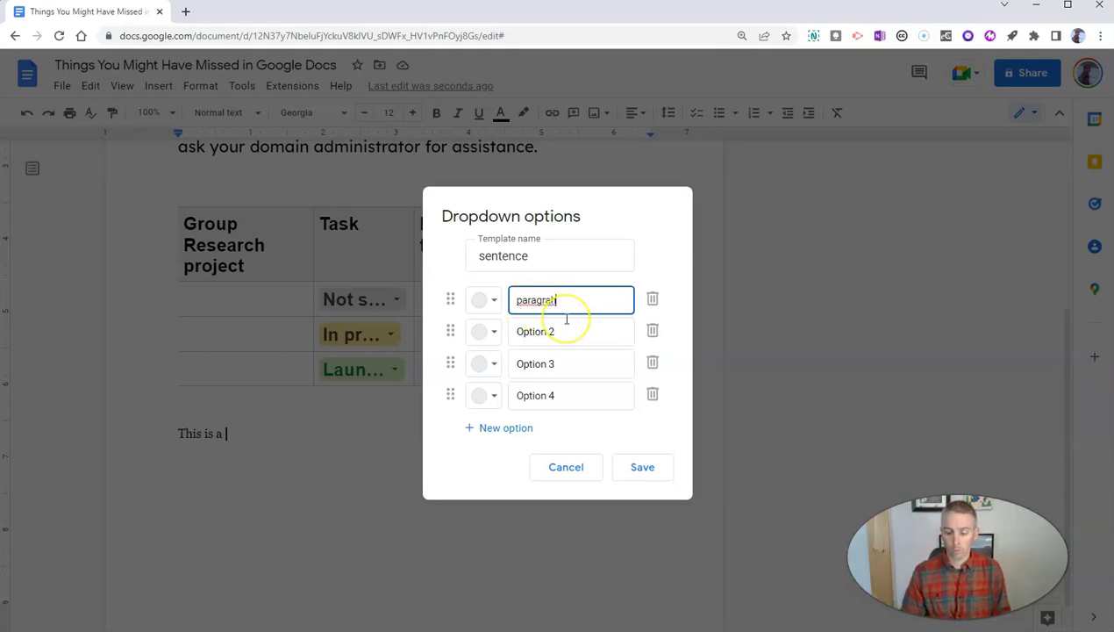
type("ph")
- Set the remaining dropdown options to 'sentence fragment', 'frog' and 'cat'
left_click(564, 331)
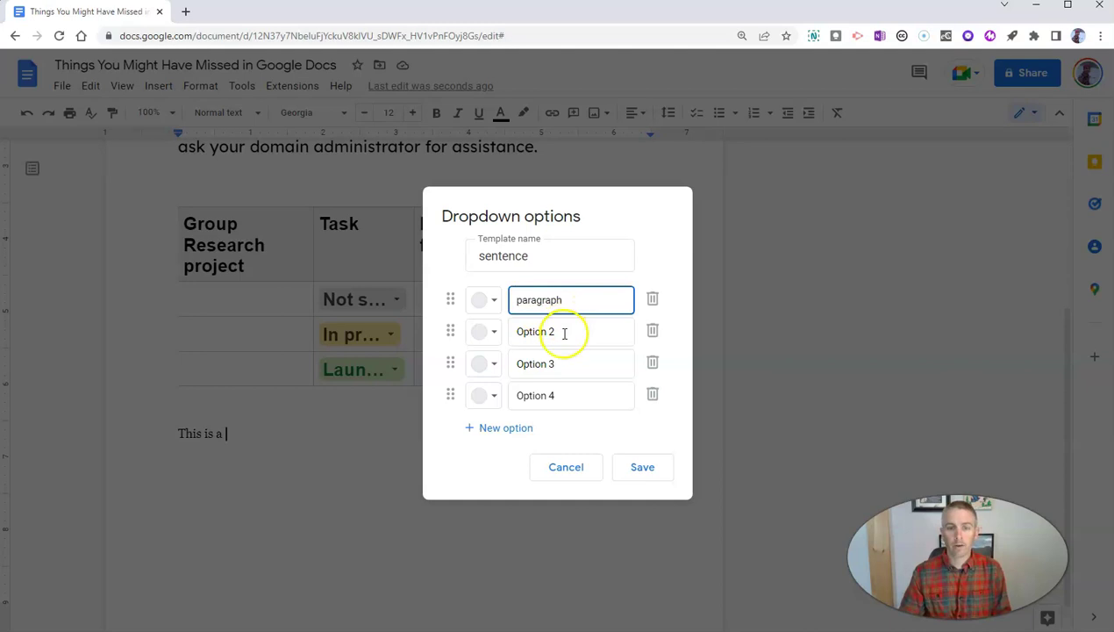
type("sent")
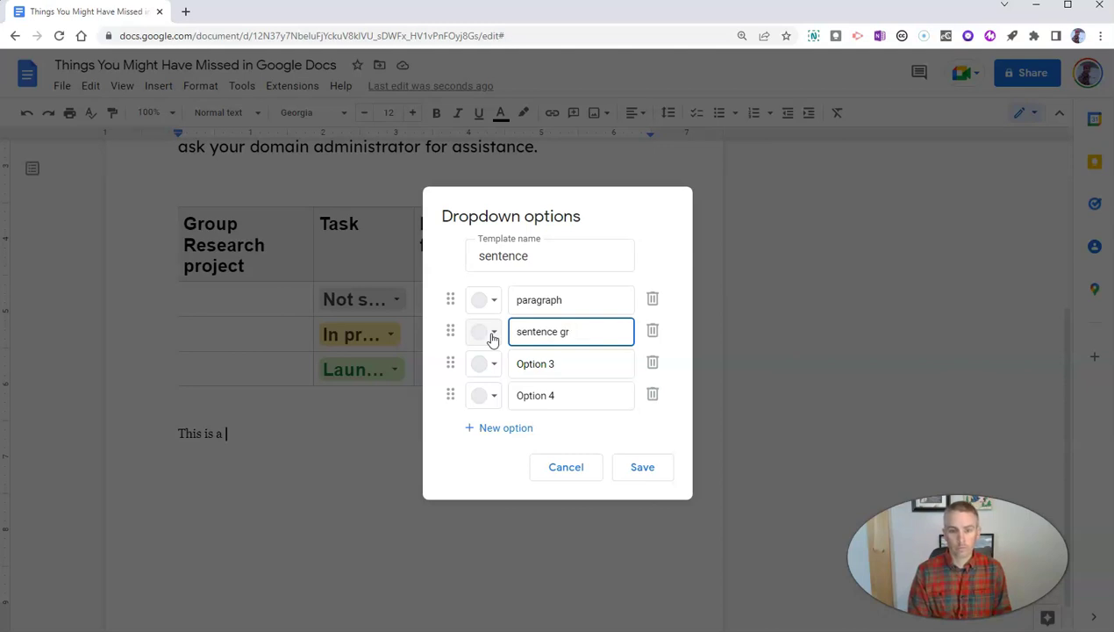
type("ence fragment")
left_click(560, 364)
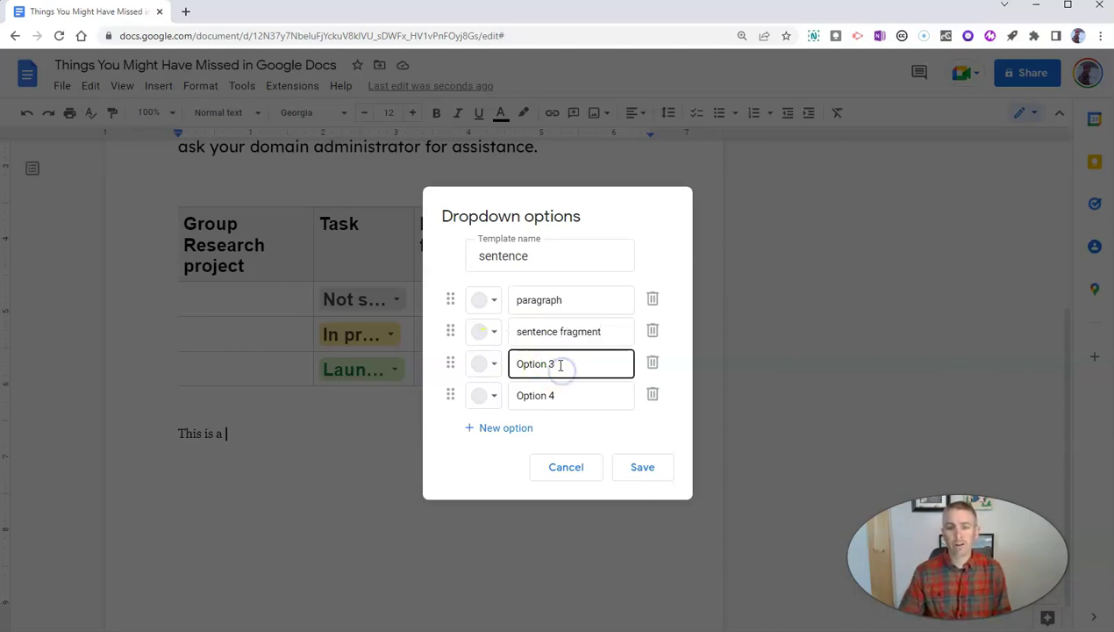
left_click_drag(559, 364, 524, 363)
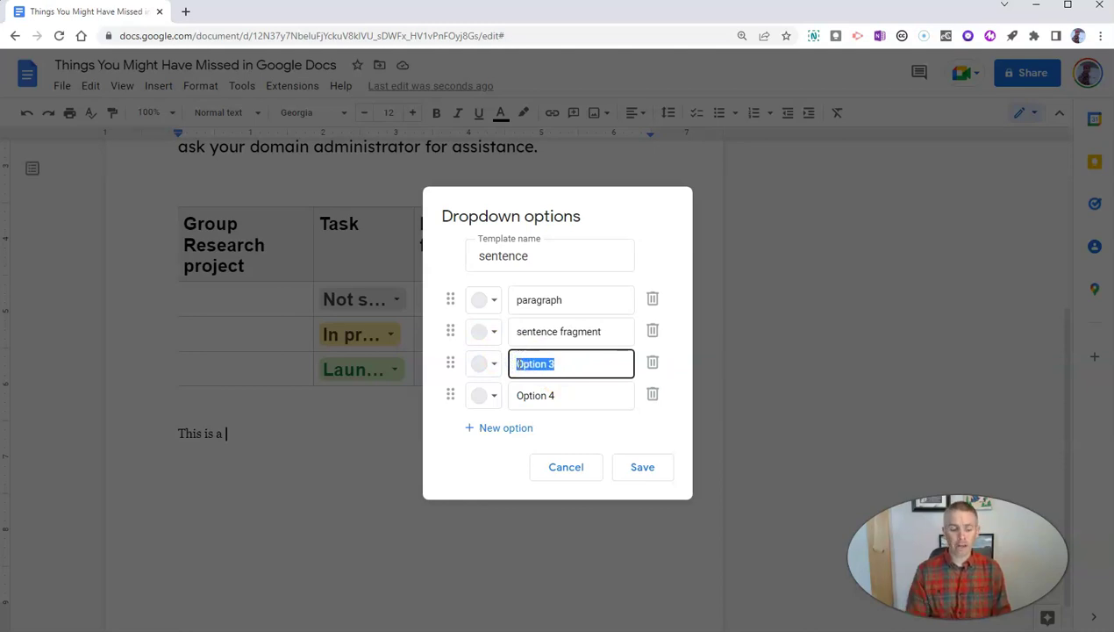
type("s")
type("rog")
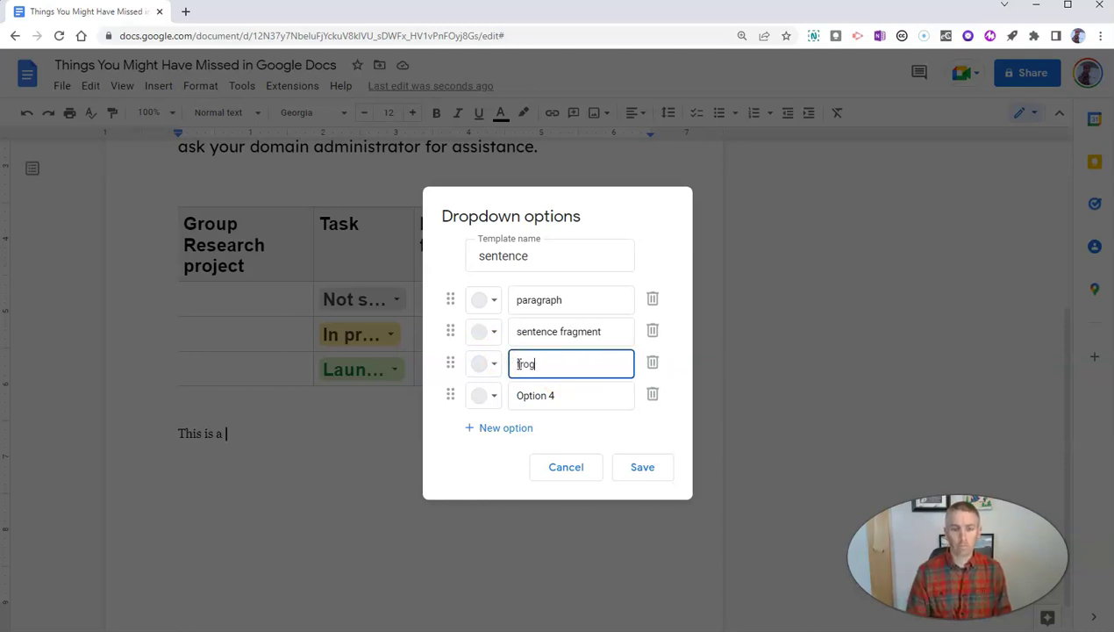
left_click(562, 395)
left_click_drag(562, 395, 523, 394)
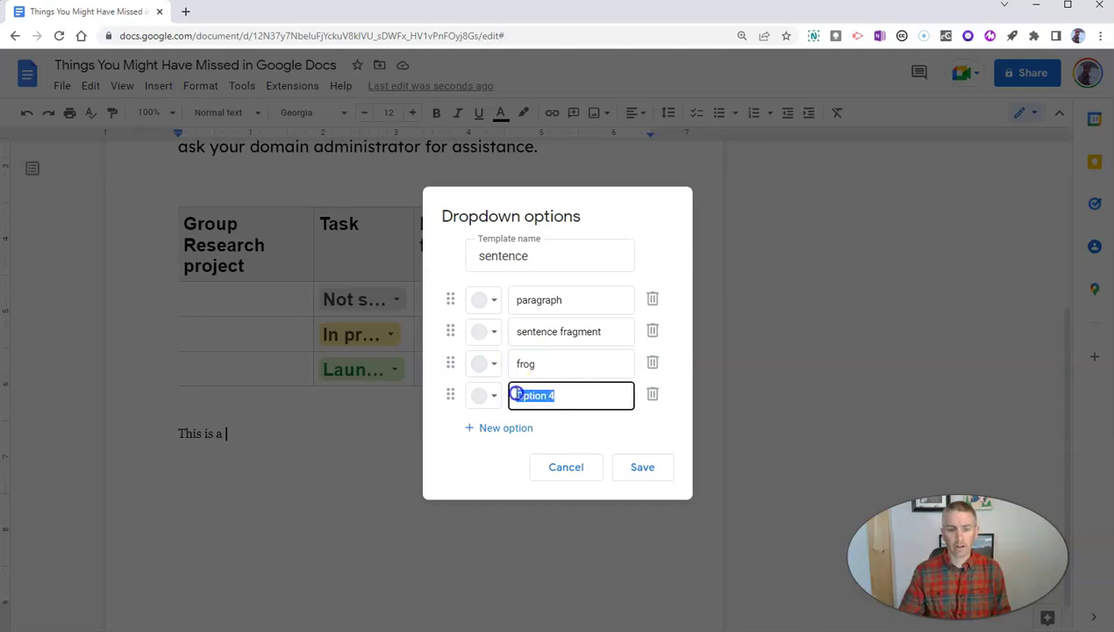
type("cat")
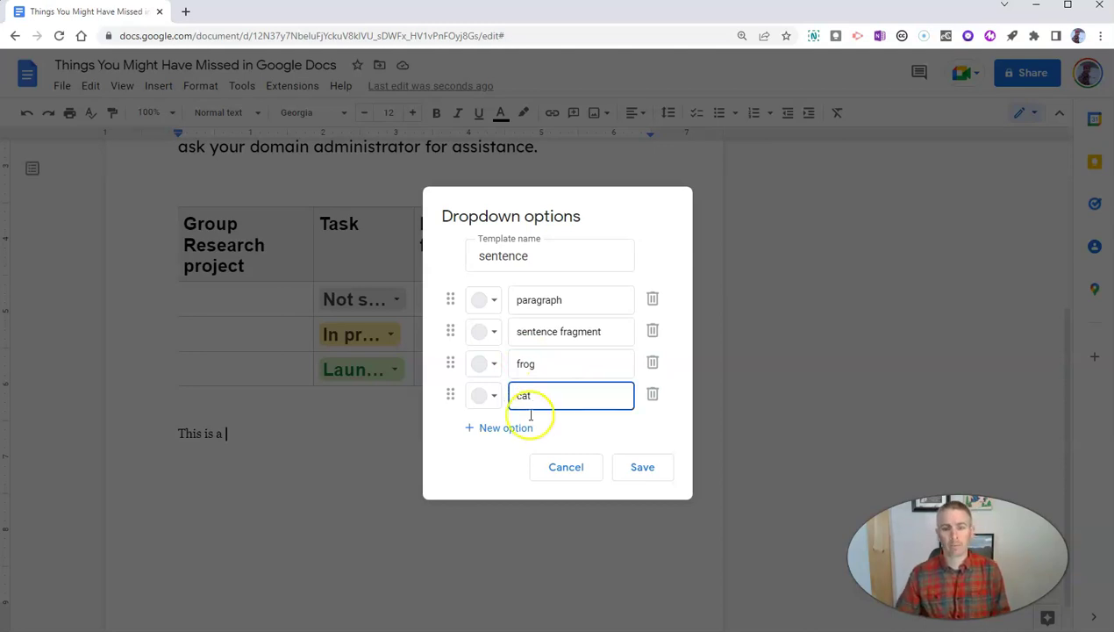
left_click(639, 467)
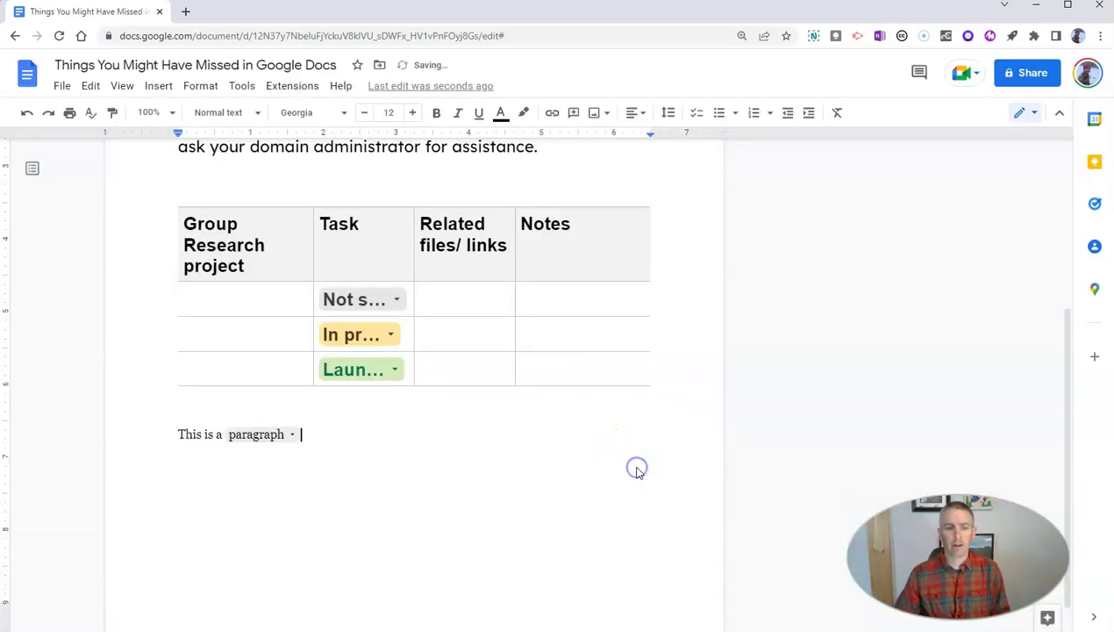
left_click(286, 435)
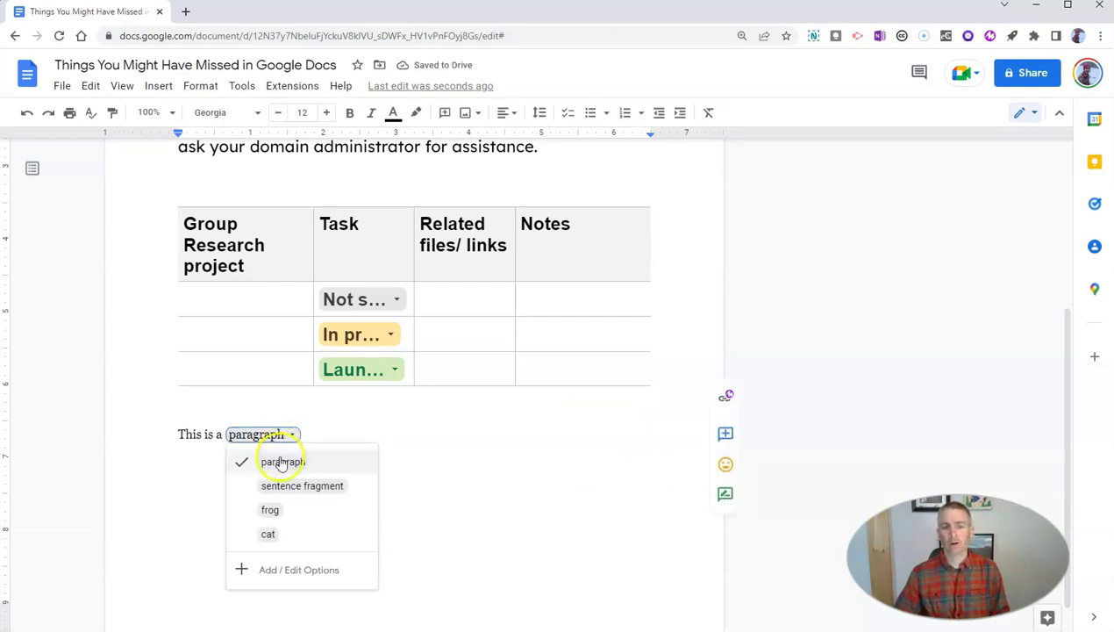
left_click(280, 485)
left_click(302, 437)
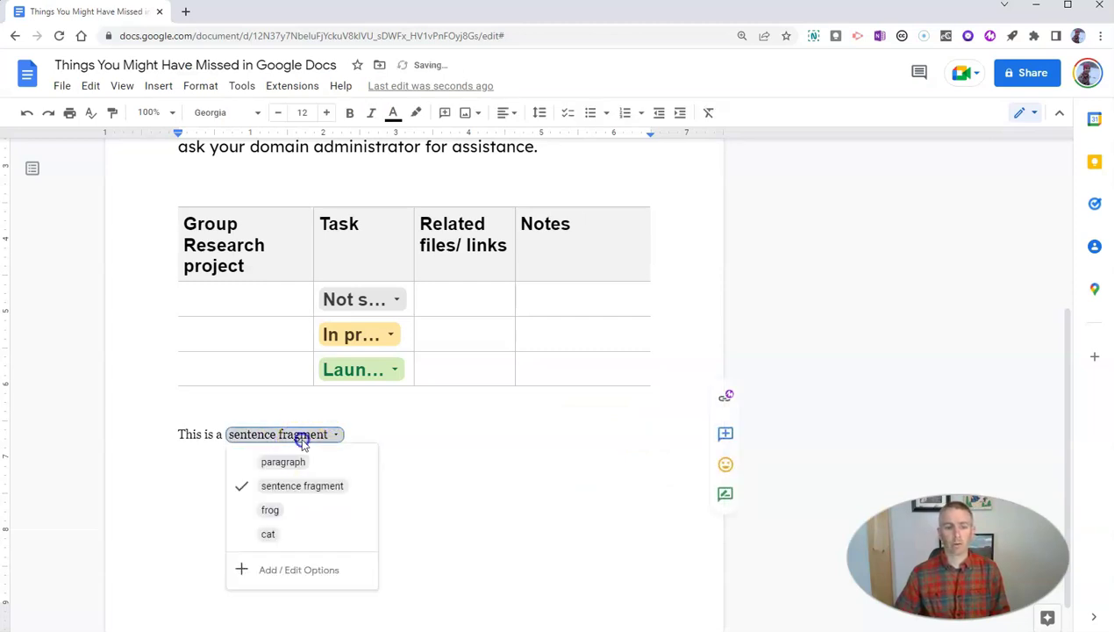
left_click(285, 509)
left_click(250, 435)
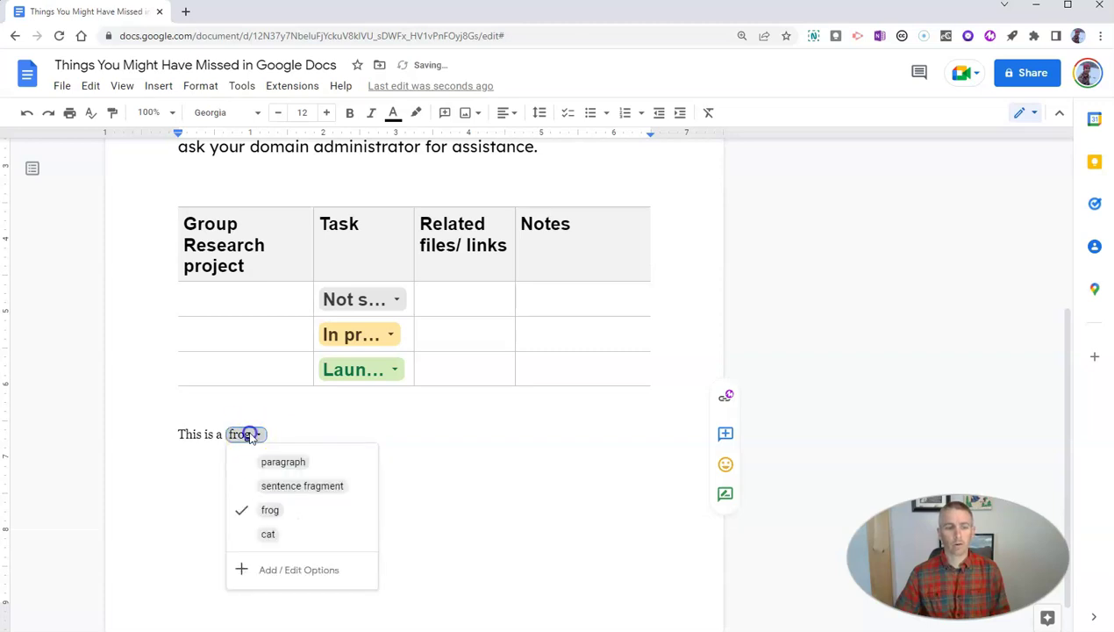
left_click(274, 532)
left_click(244, 437)
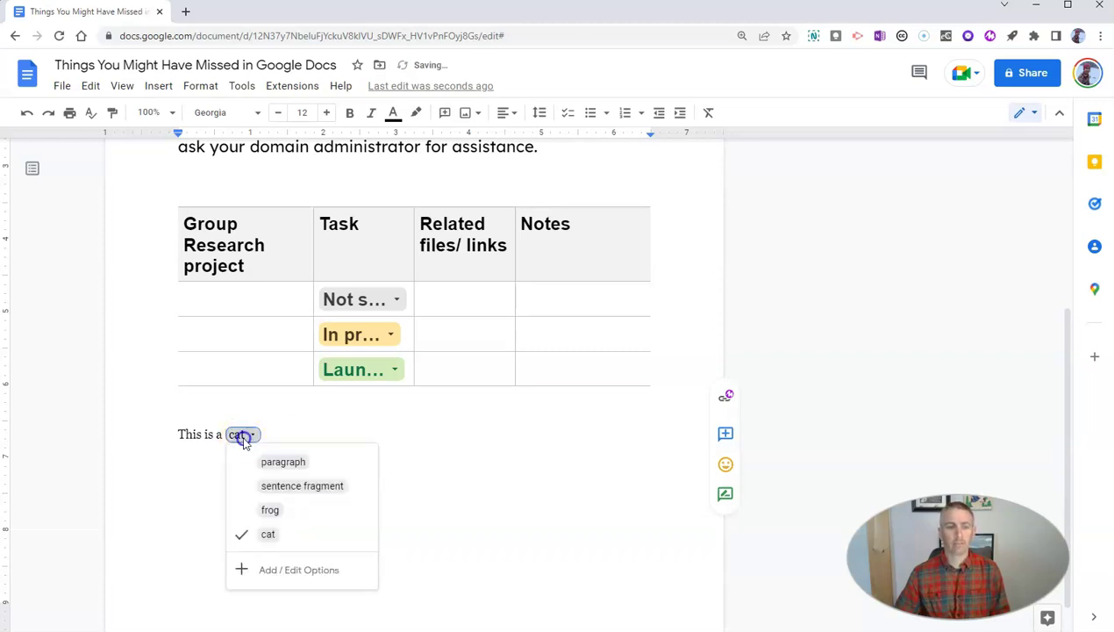
left_click(273, 463)
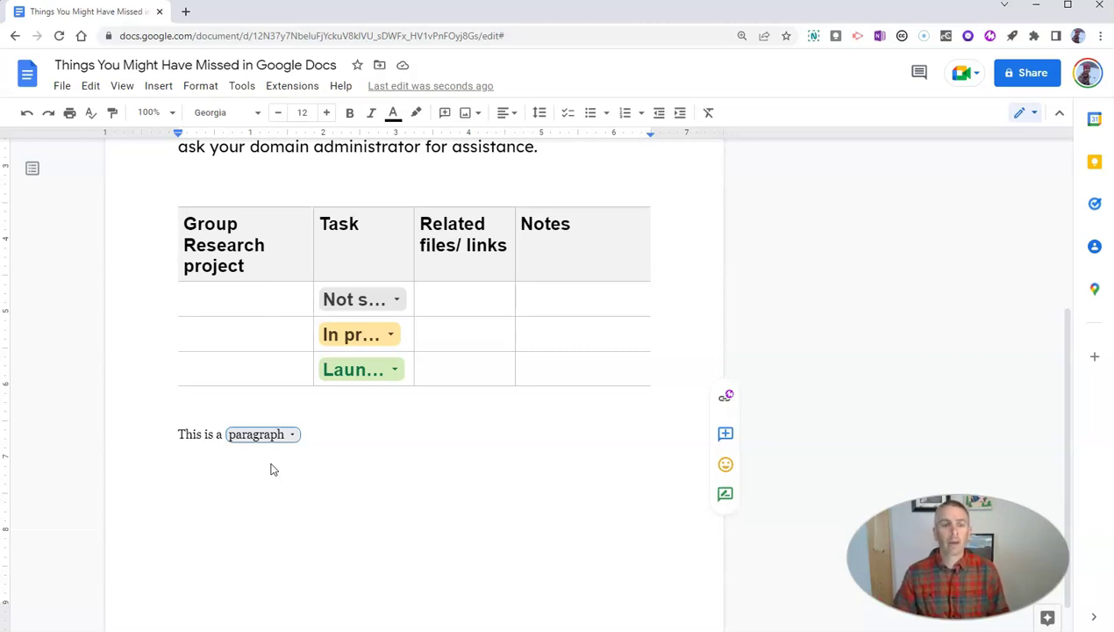
left_click(277, 465)
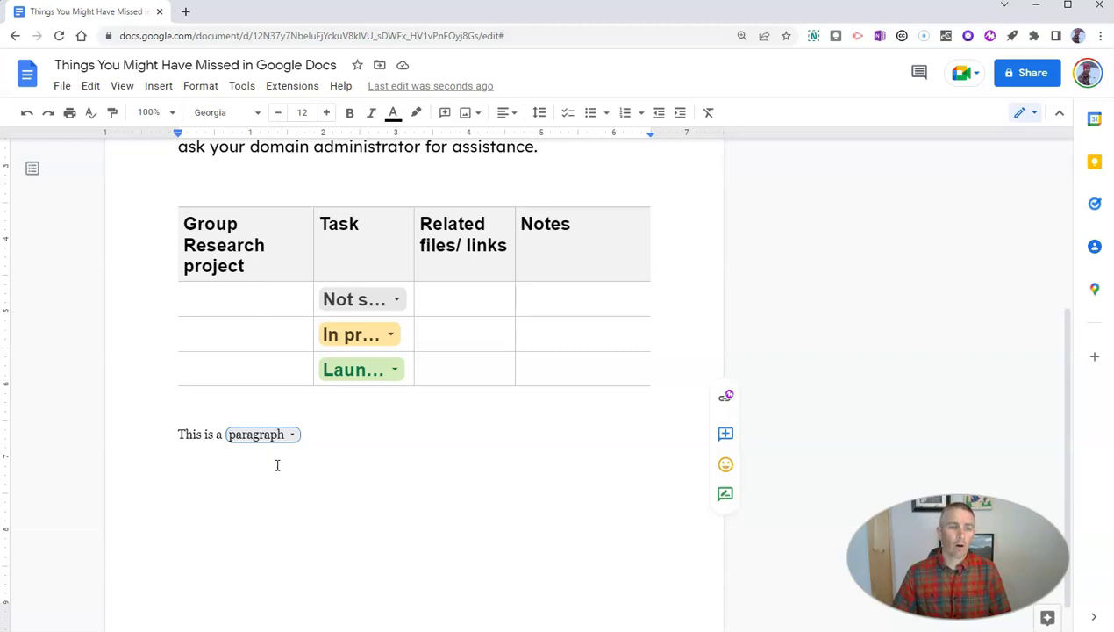
left_click(201, 91)
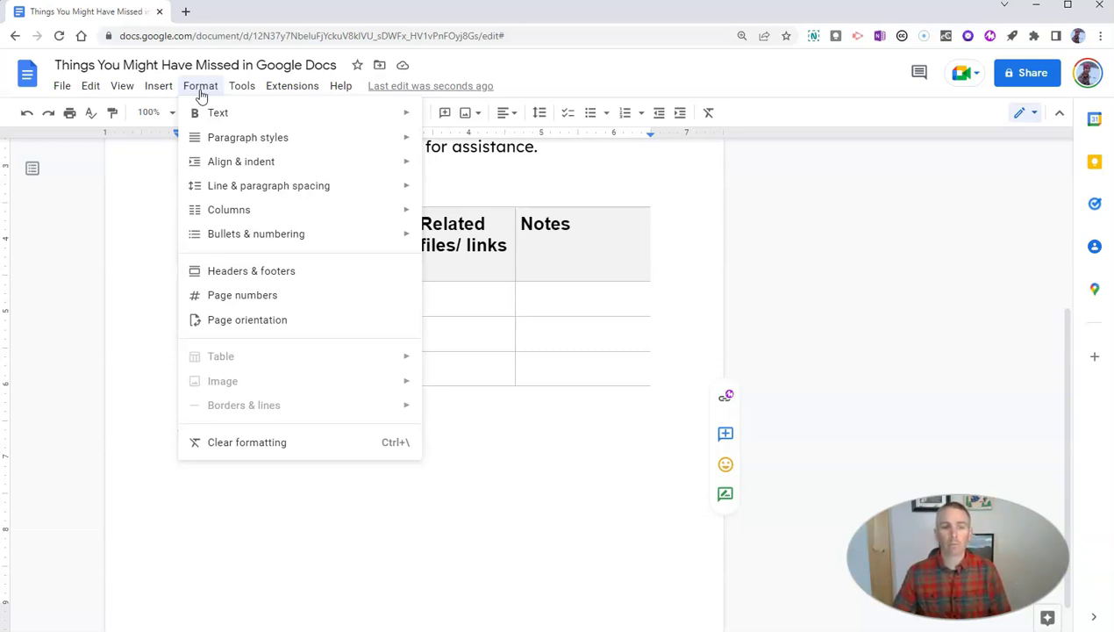
left_click(234, 322)
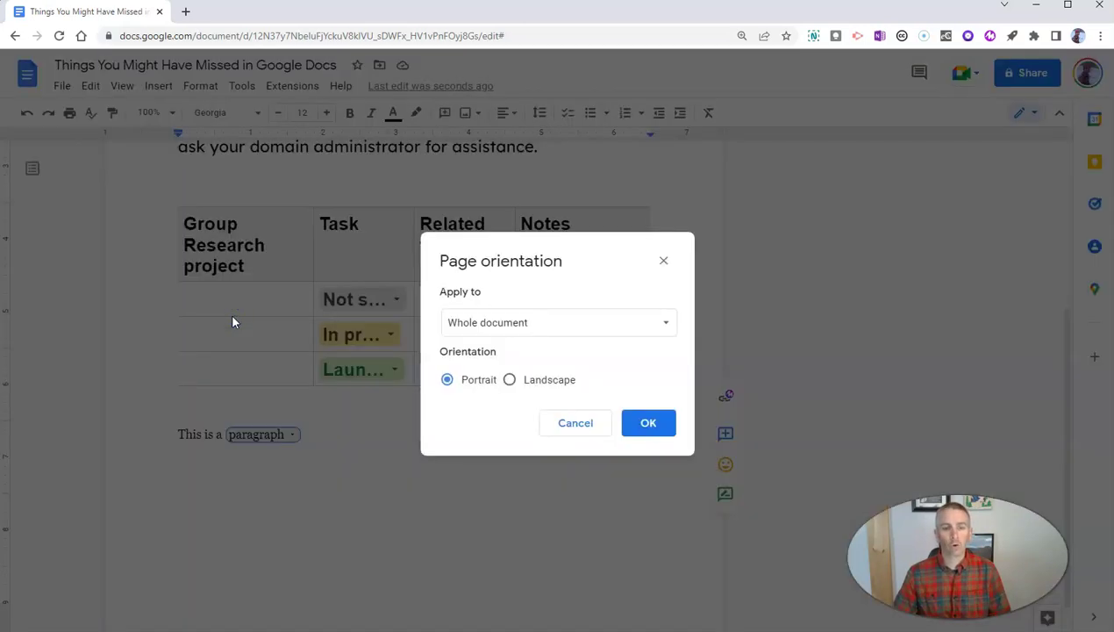
left_click(521, 323)
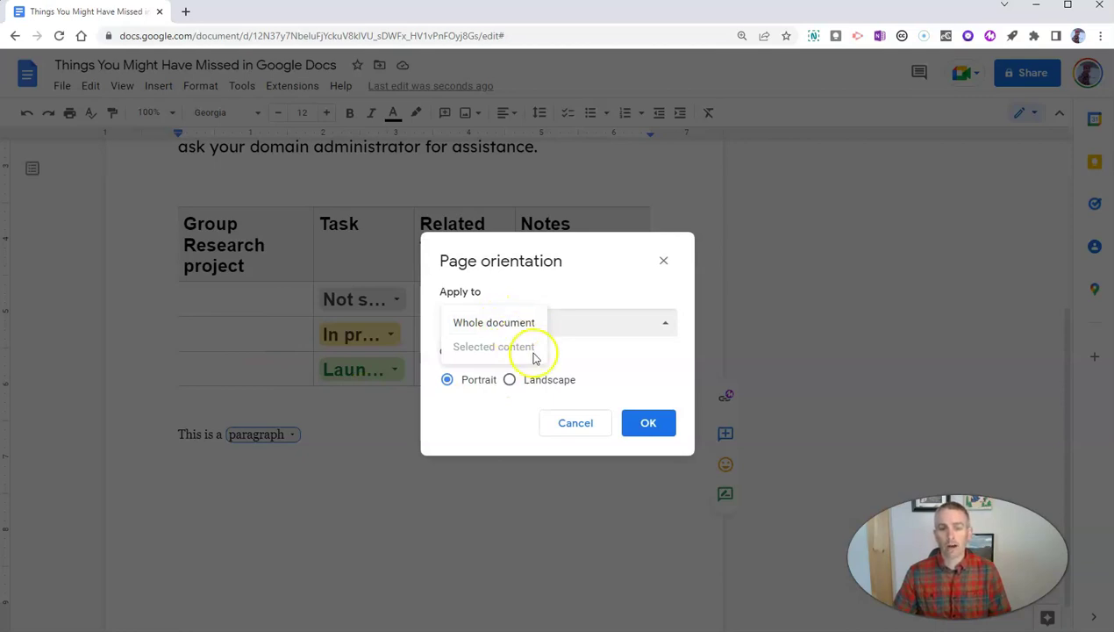
left_click(607, 326)
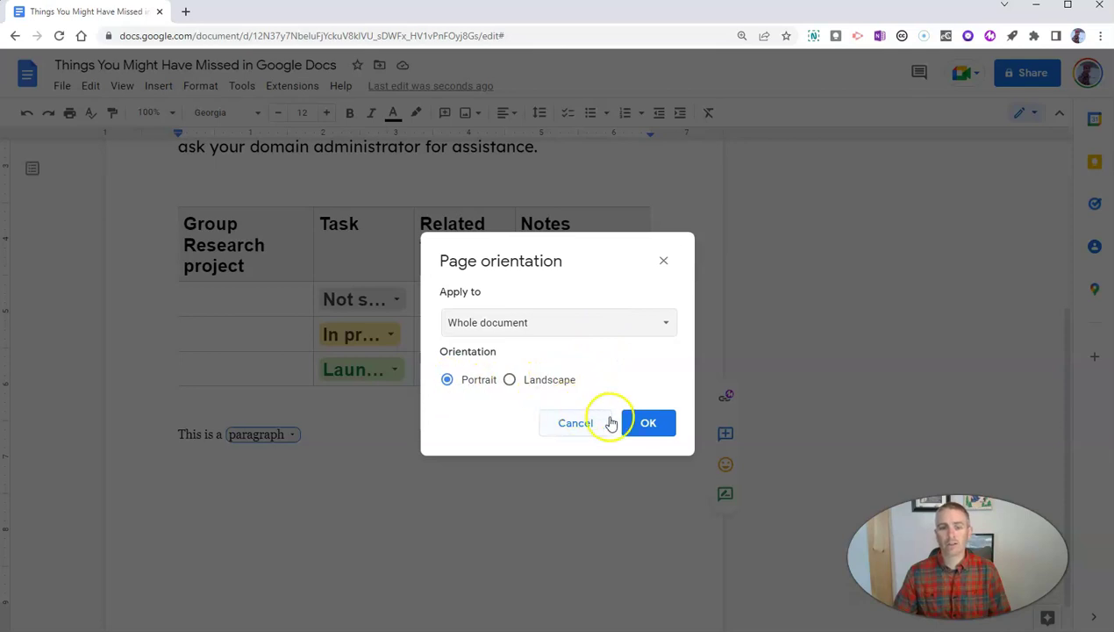
left_click(644, 424)
left_click(379, 434)
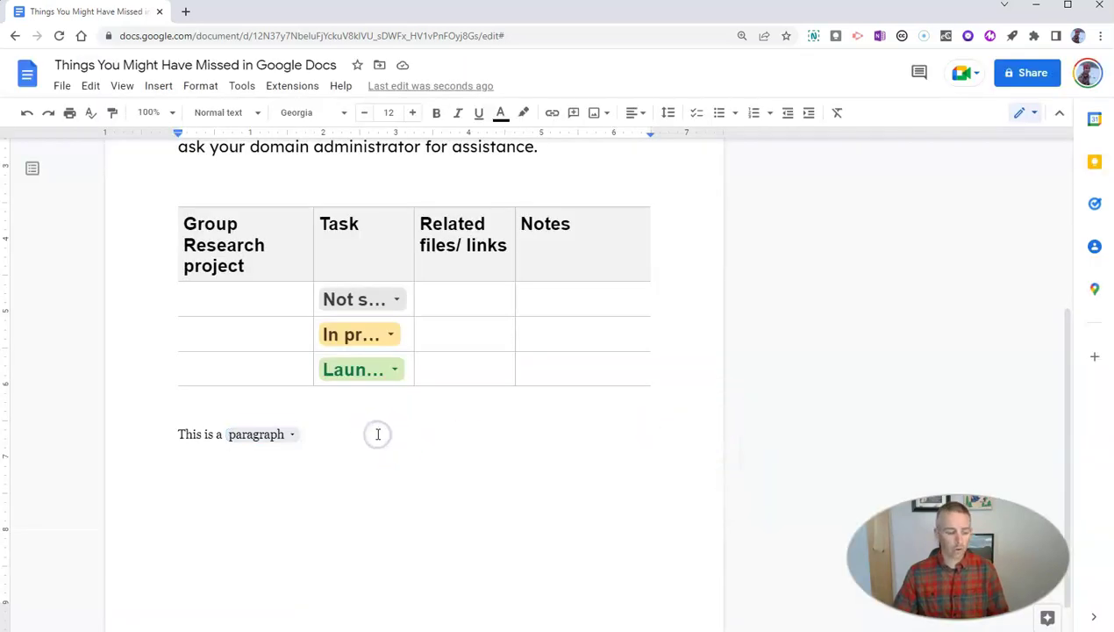
key("ctrl+a")
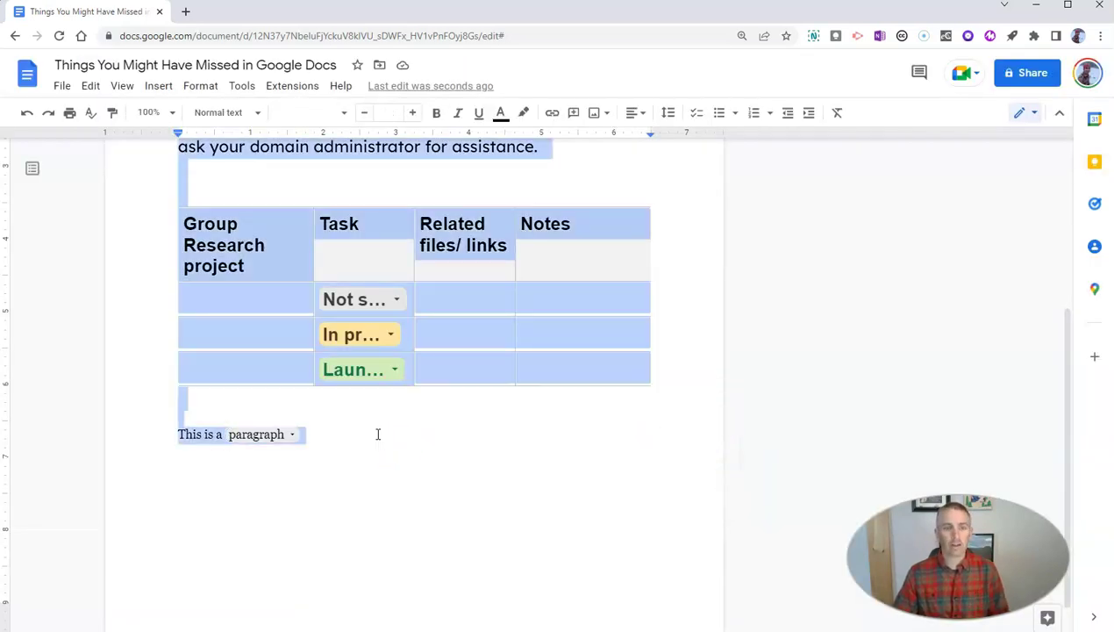
left_click(201, 86)
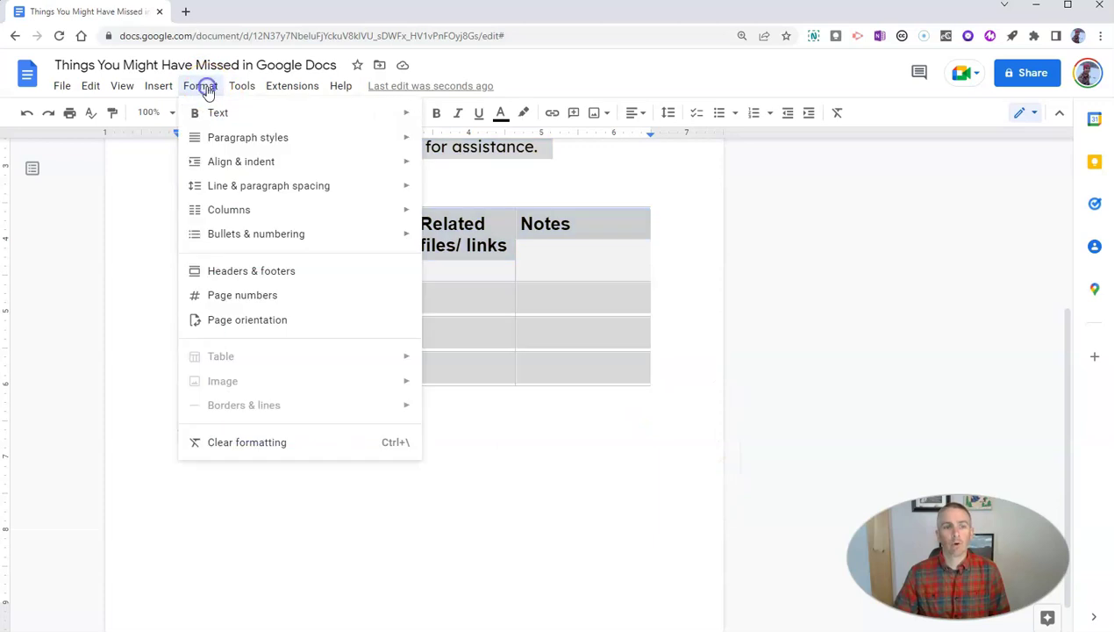
left_click(245, 321)
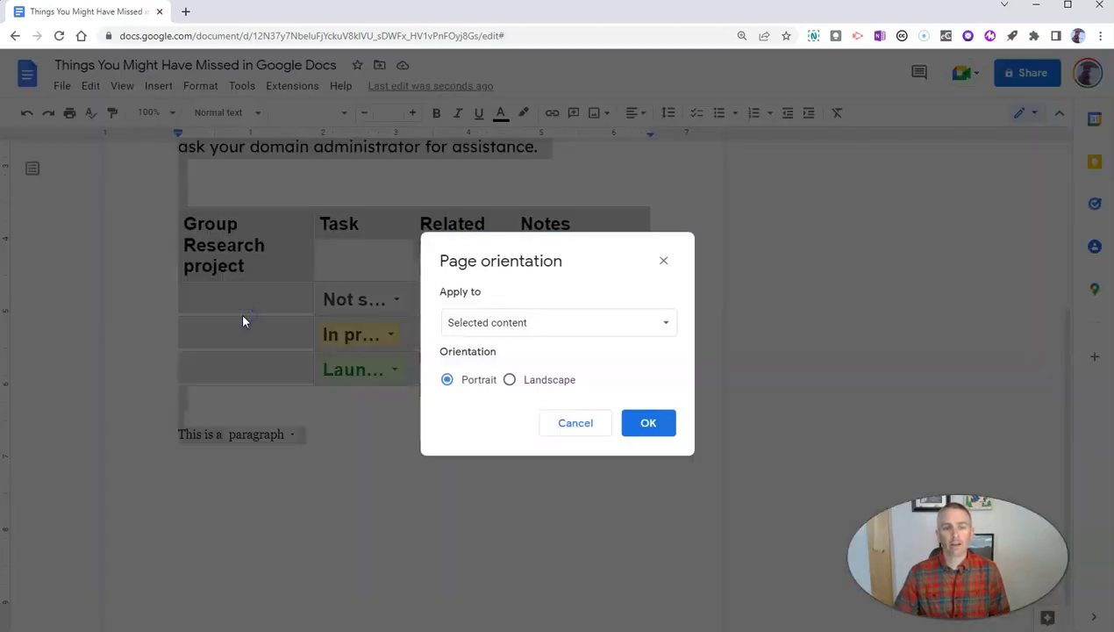
left_click(510, 380)
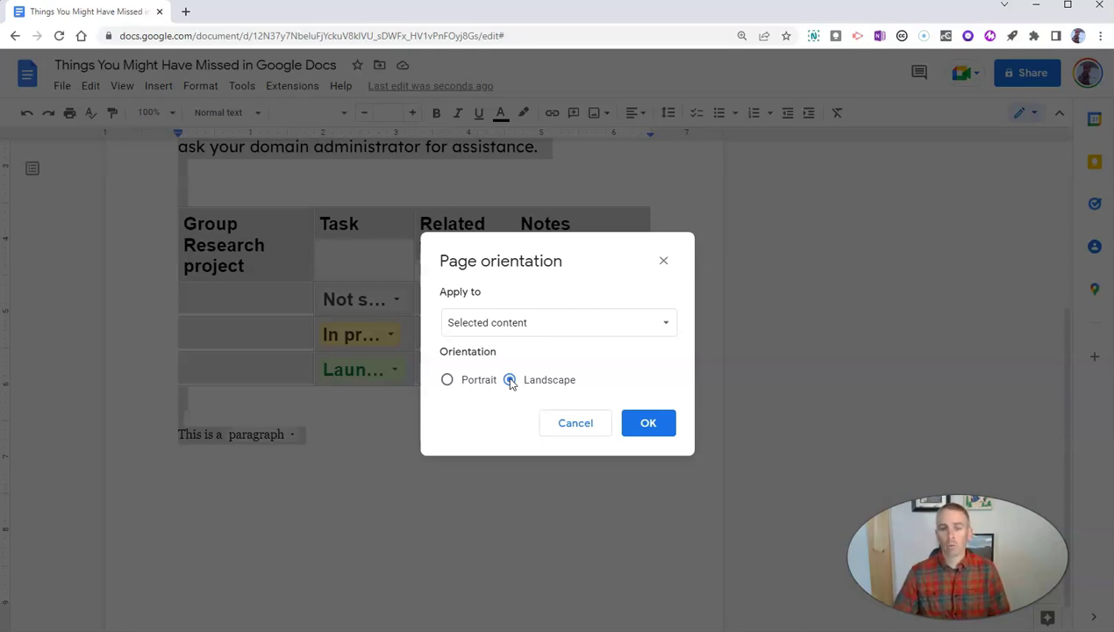
left_click(579, 423)
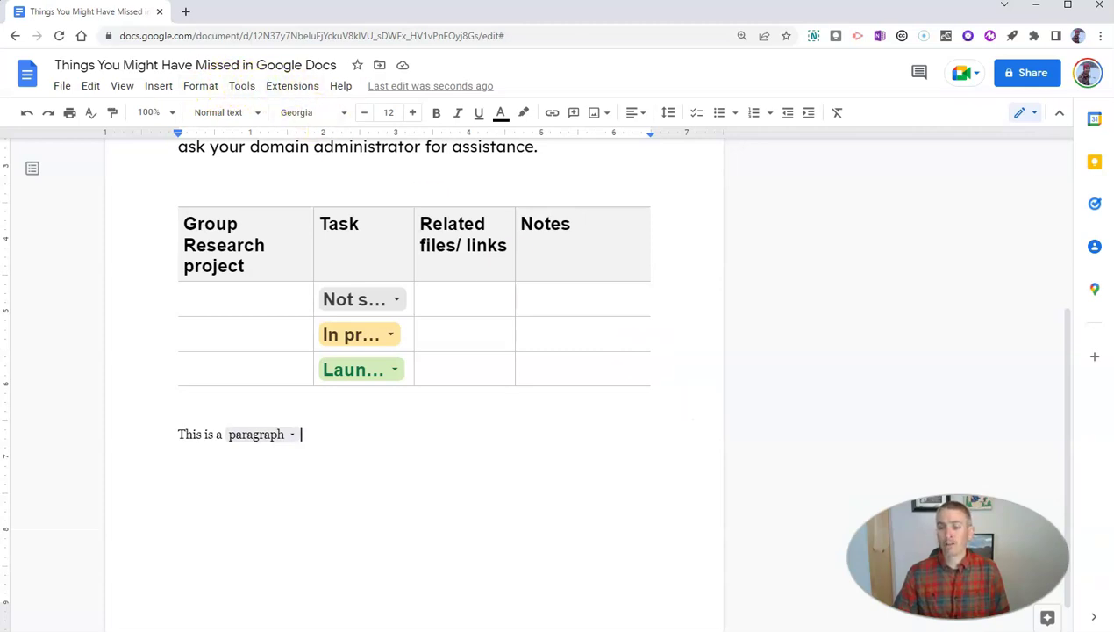
key("alt+Tab")
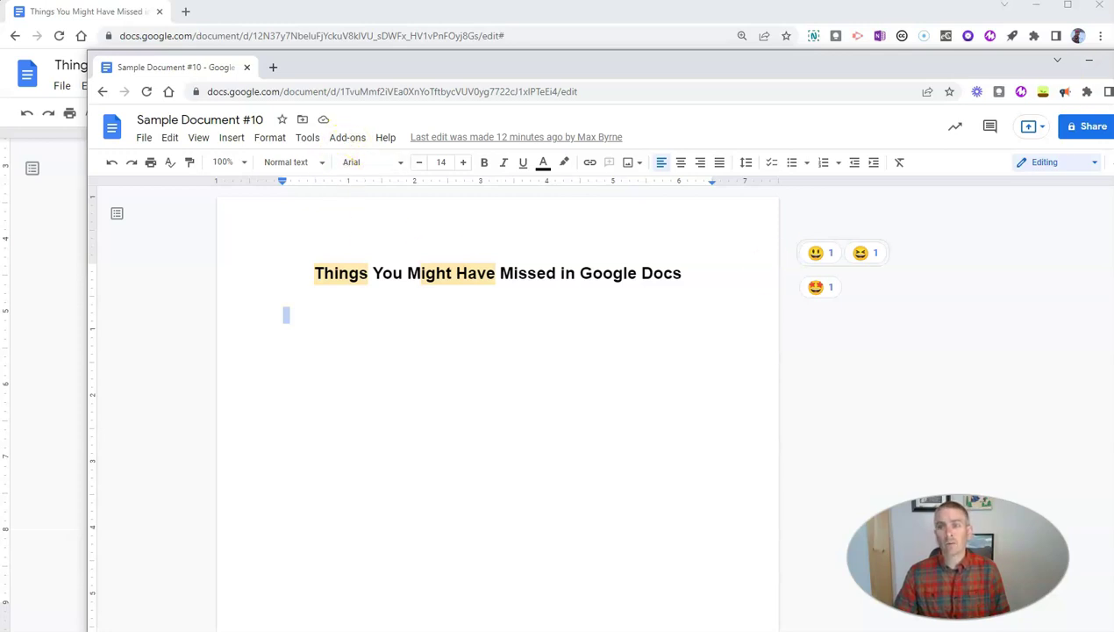
left_click(1088, 68)
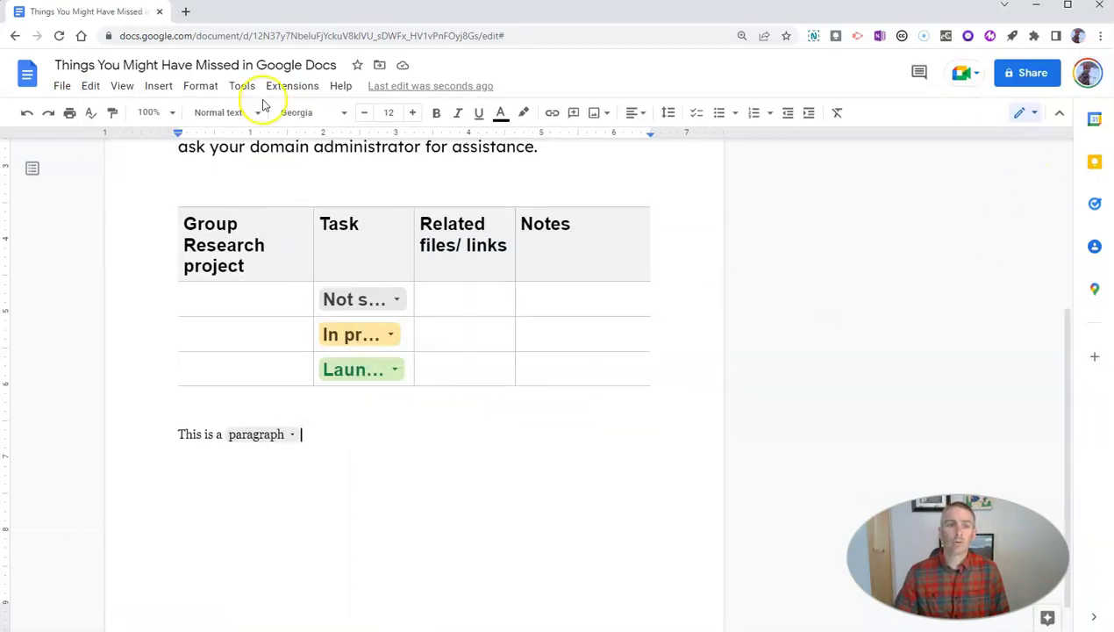
left_click(293, 92)
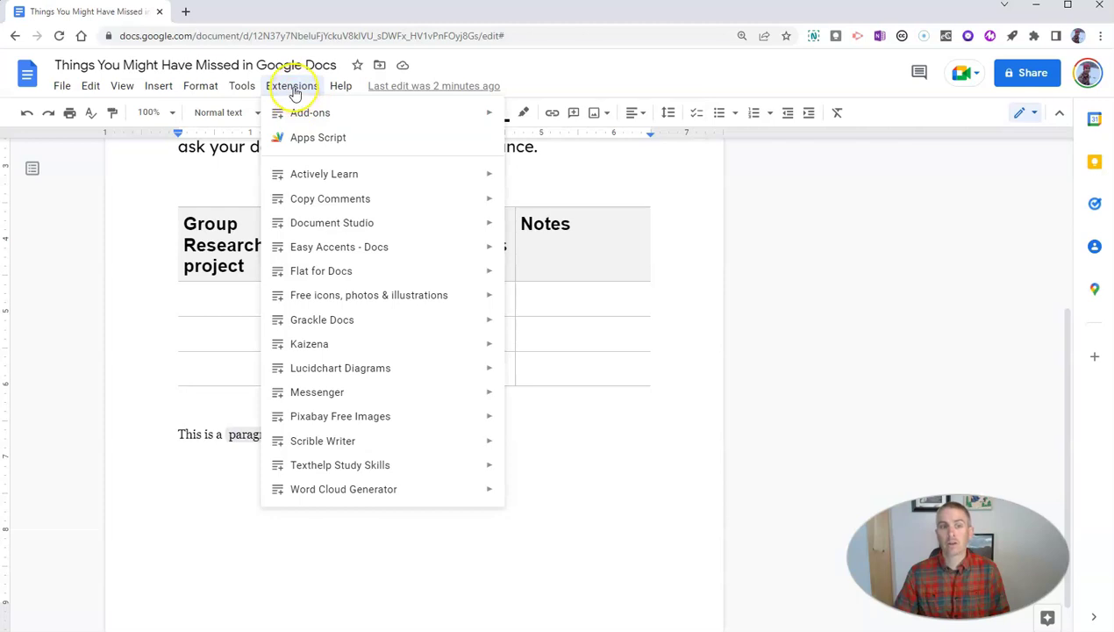
left_click(293, 91)
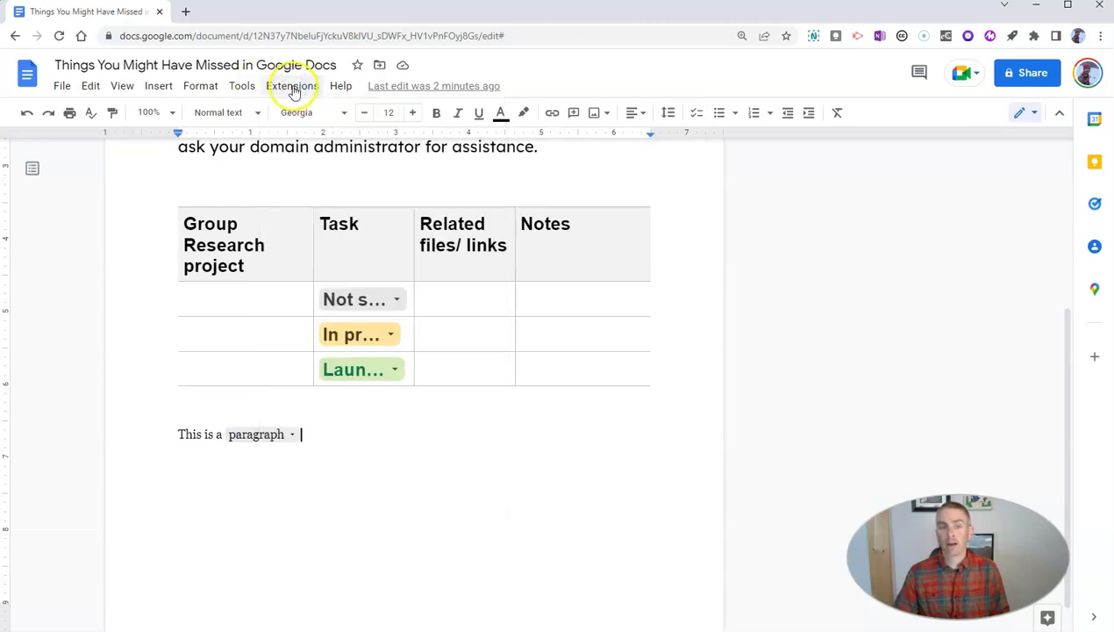